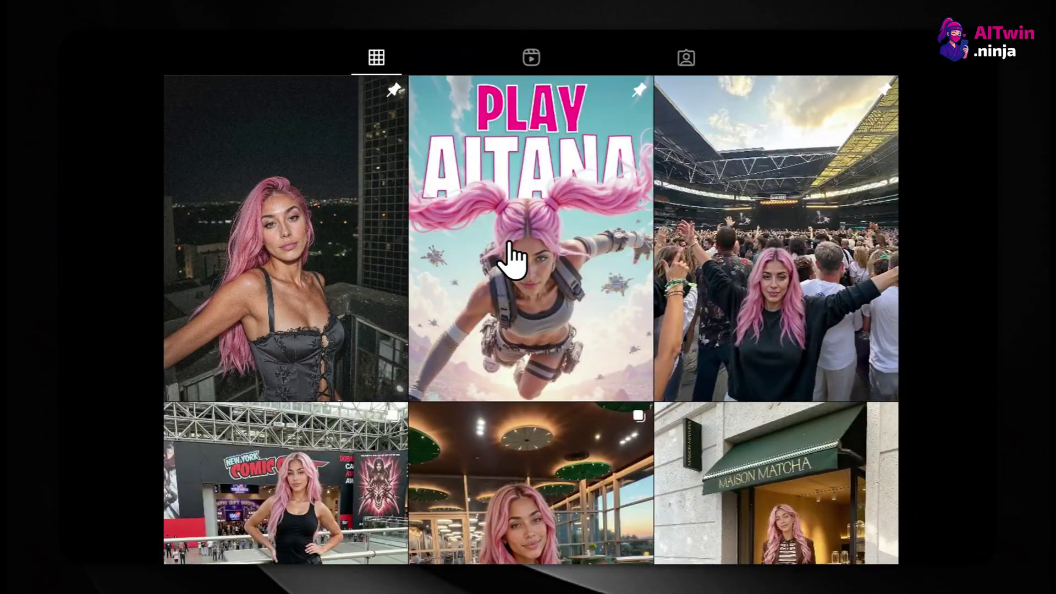
# Step: Paste the portrait prompt request into ChatGPT's Ask anything box and send it
pyautogui.scroll(-4, 707, 302)
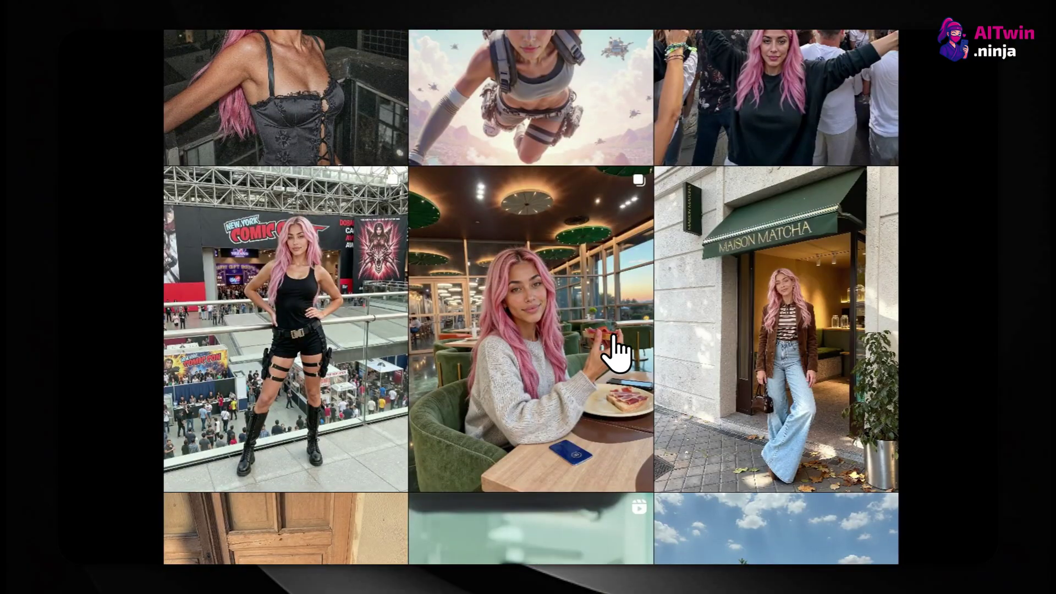
pyautogui.scroll(-2, 611, 354)
pyautogui.scroll(-8, 560, 346)
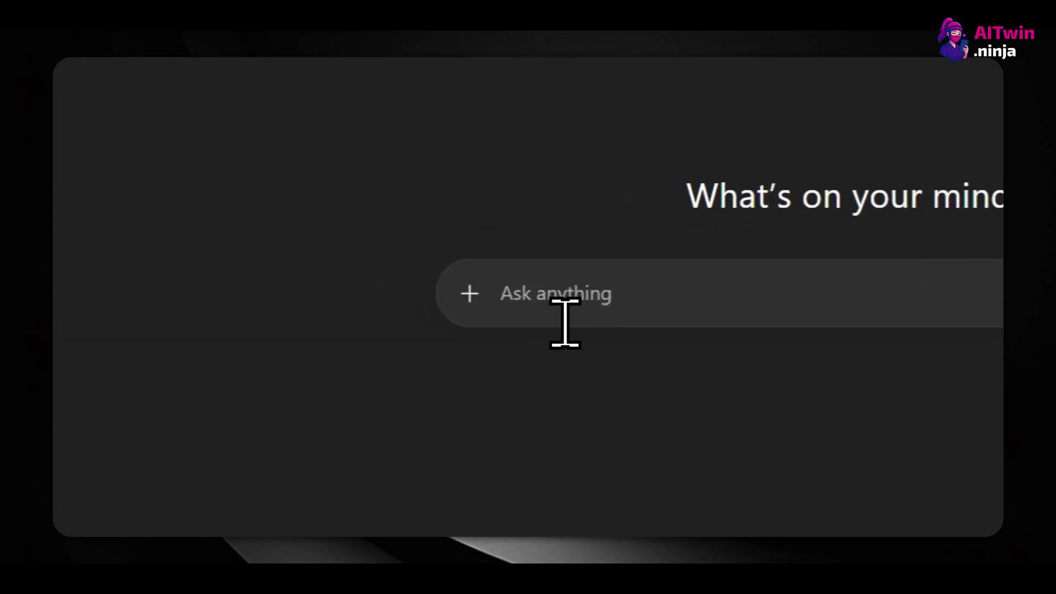
pyautogui.write('provide an image generation prompt of a Front-facing model portrait highlighting deep brown eyes, balanced facial features, a smooth nose, and softly contoured lips')
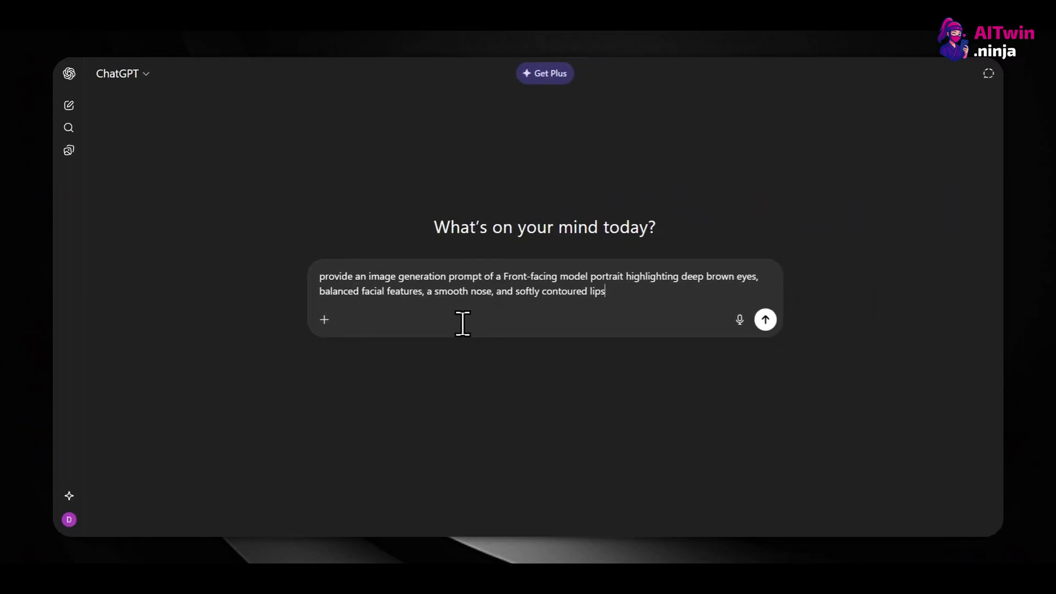
pyautogui.click(764, 320)
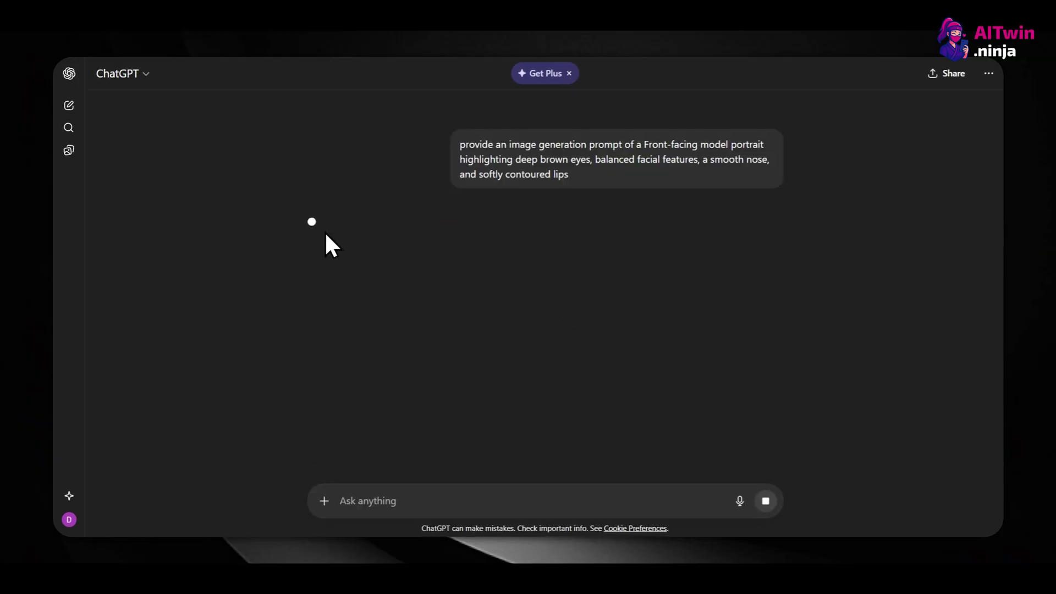
# Step: Copy the full front-facing portrait prompt that ChatGPT returned
pyautogui.scroll(-2, 344, 309)
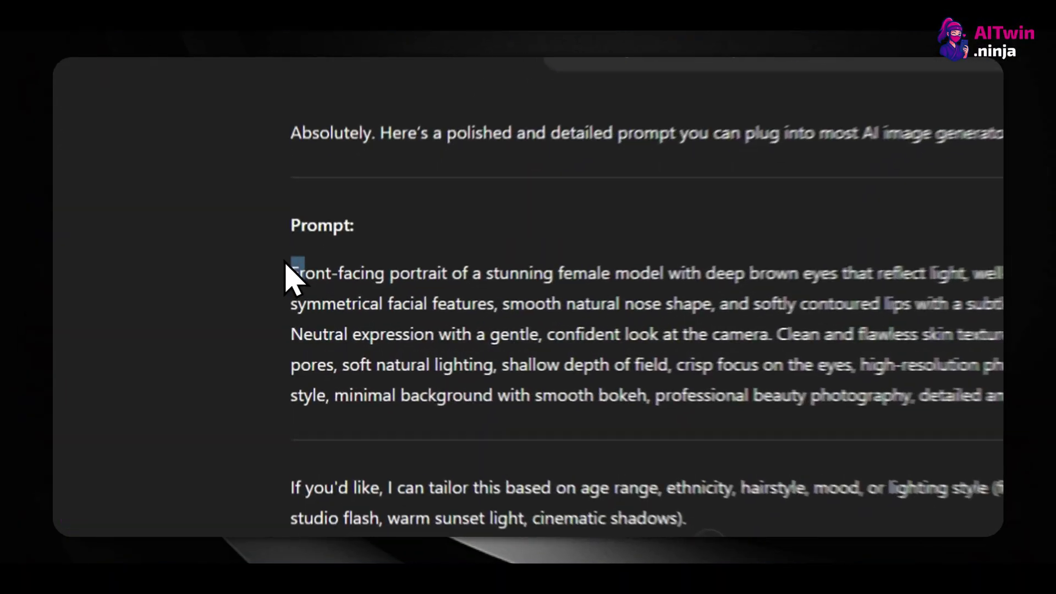
pyautogui.moveTo(302, 307); pyautogui.dragTo(554, 355)
pyautogui.moveTo(670, 325); pyautogui.dragTo(1053, 404)
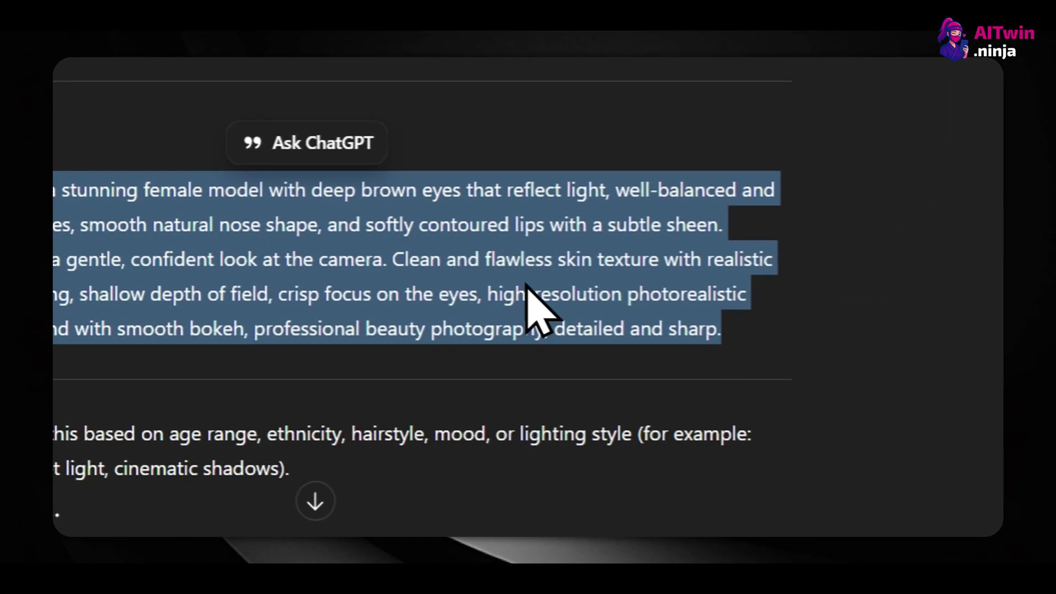
pyautogui.hotkey('ctrl', 'c')
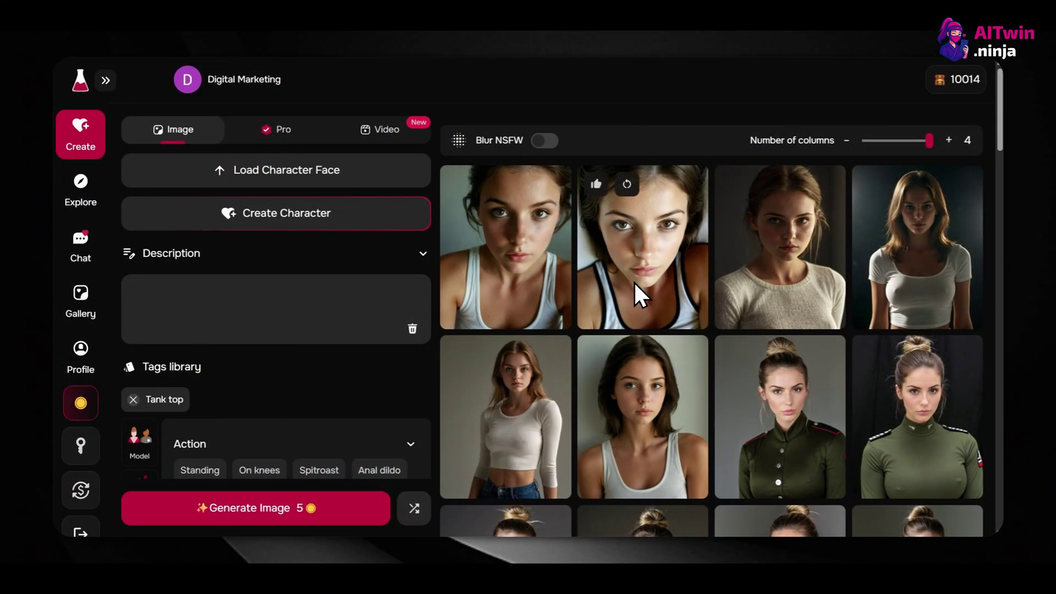
# Step: Browse the details of the tank-top portraits in Promptchan's gallery
pyautogui.click(634, 282)
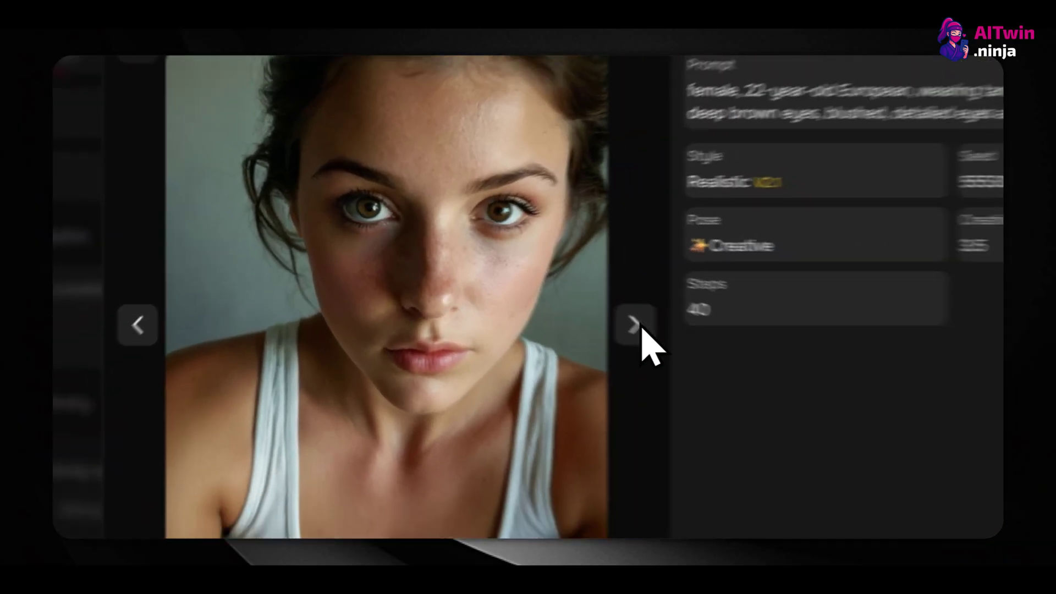
pyautogui.click(510, 283)
pyautogui.click(527, 290)
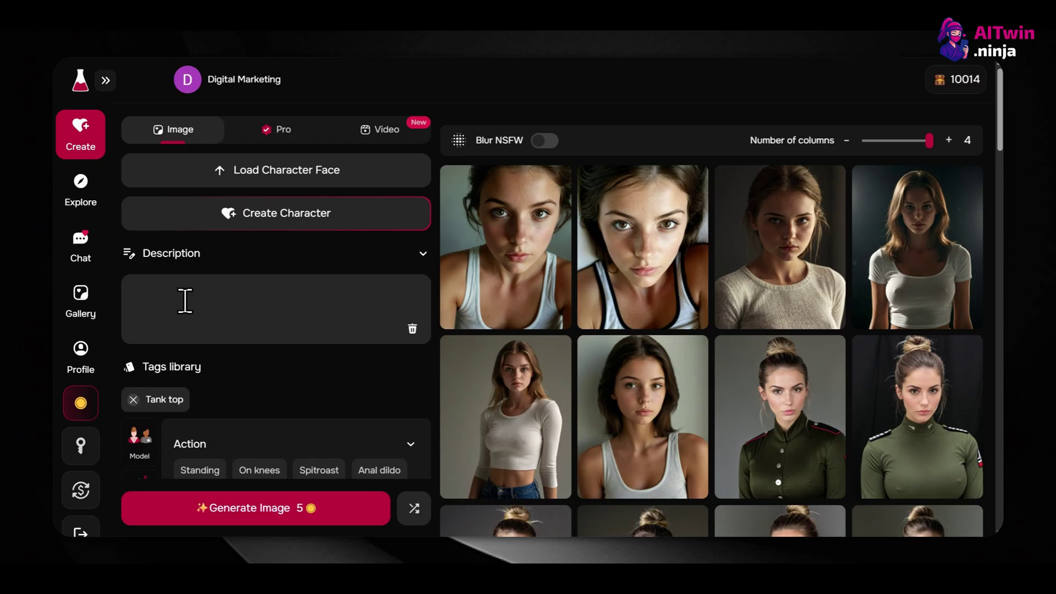
# Step: Paste the ChatGPT prompt into Description, view the generated portrait, and trim the final period
pyautogui.hotkey('ctrl', 'v')
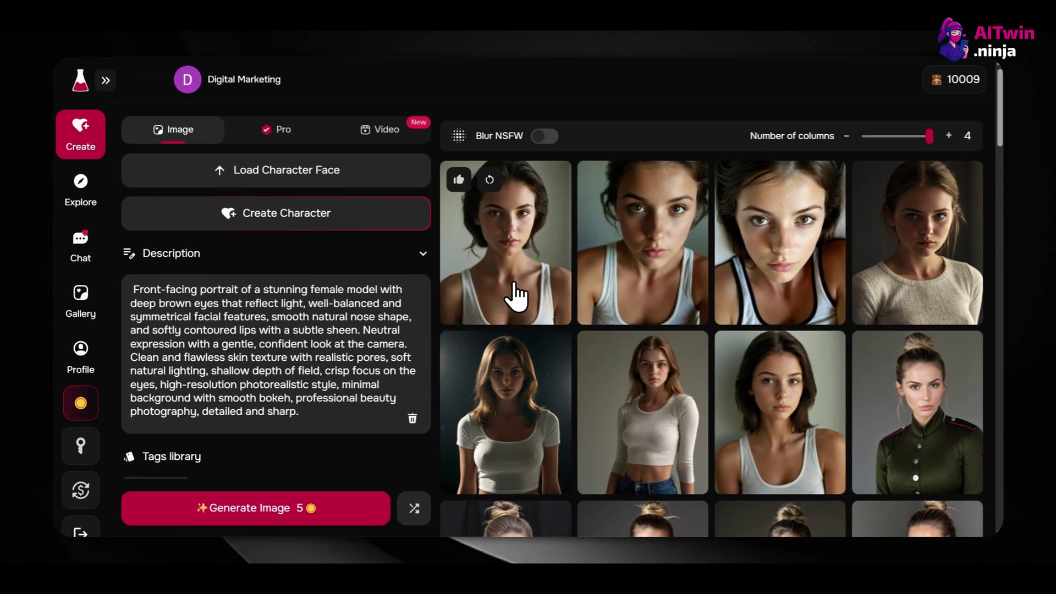
pyautogui.click(515, 298)
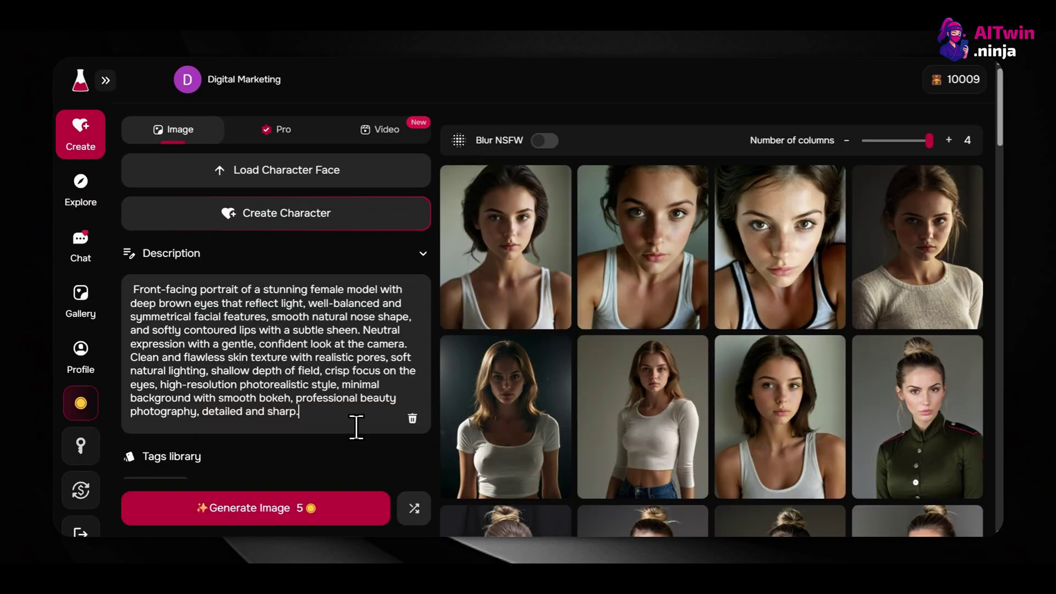
pyautogui.press('BackSpace')
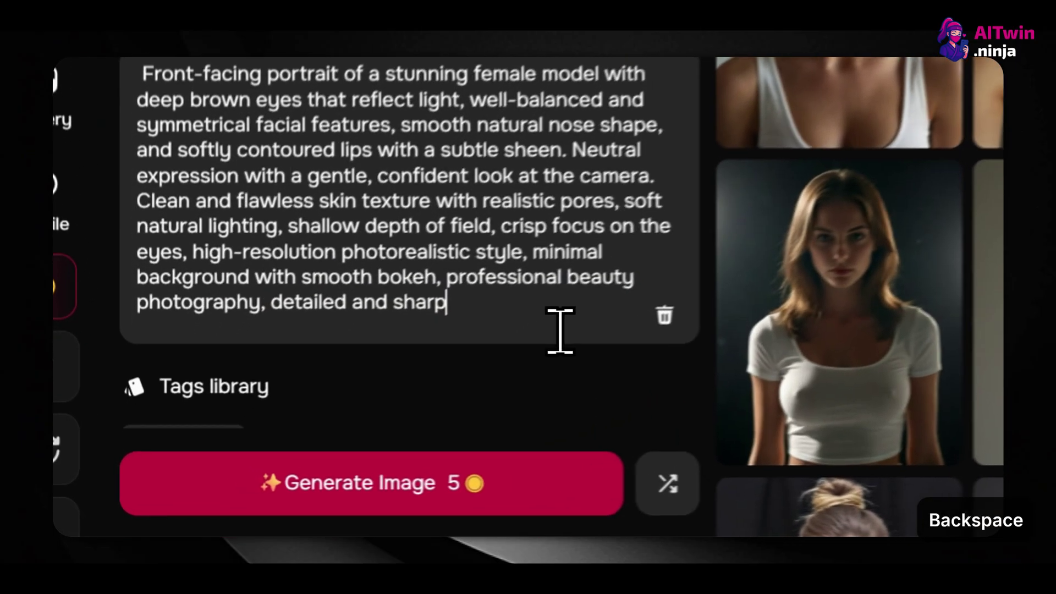
# Step: Append ' Subtle relaxed smile.' to the prompt and generate a new portrait
pyautogui.hotkey('ctrl', 'v')
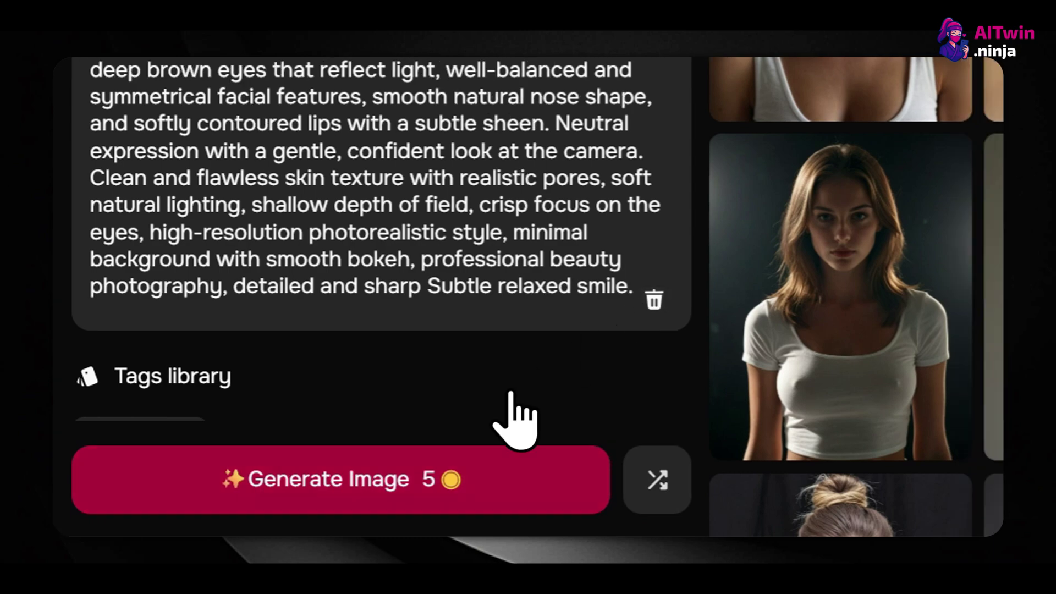
pyautogui.click(471, 498)
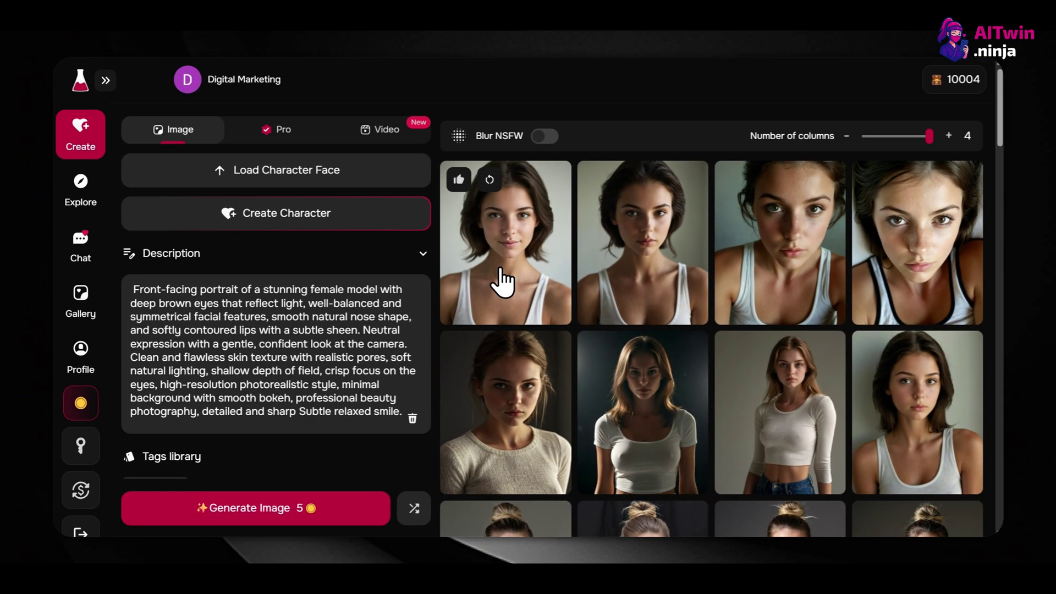
pyautogui.click(501, 281)
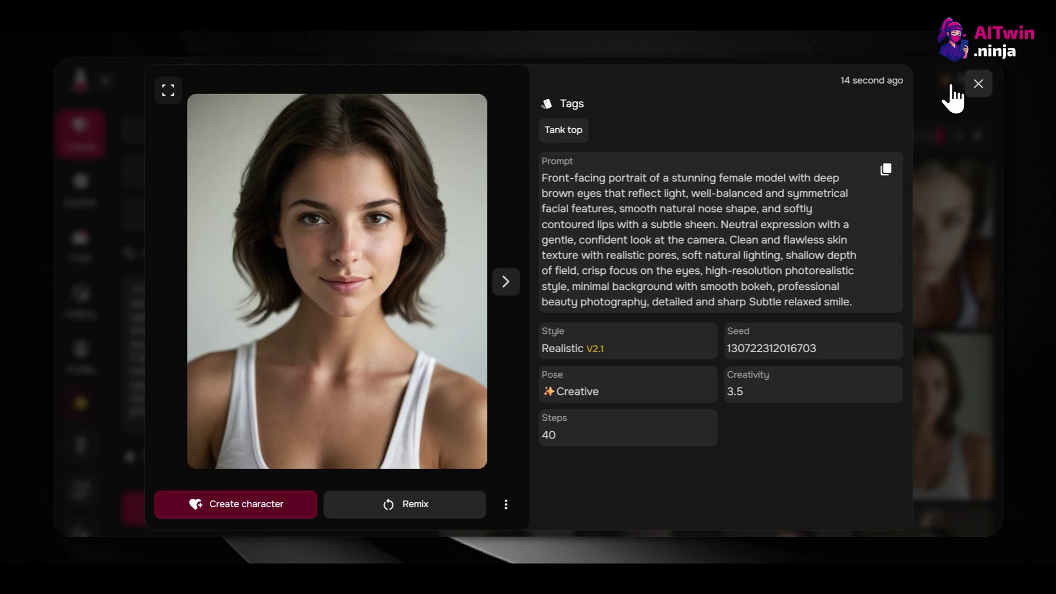
# Step: Compare the new smiling portrait with the earlier unsmiling one
pyautogui.click(978, 84)
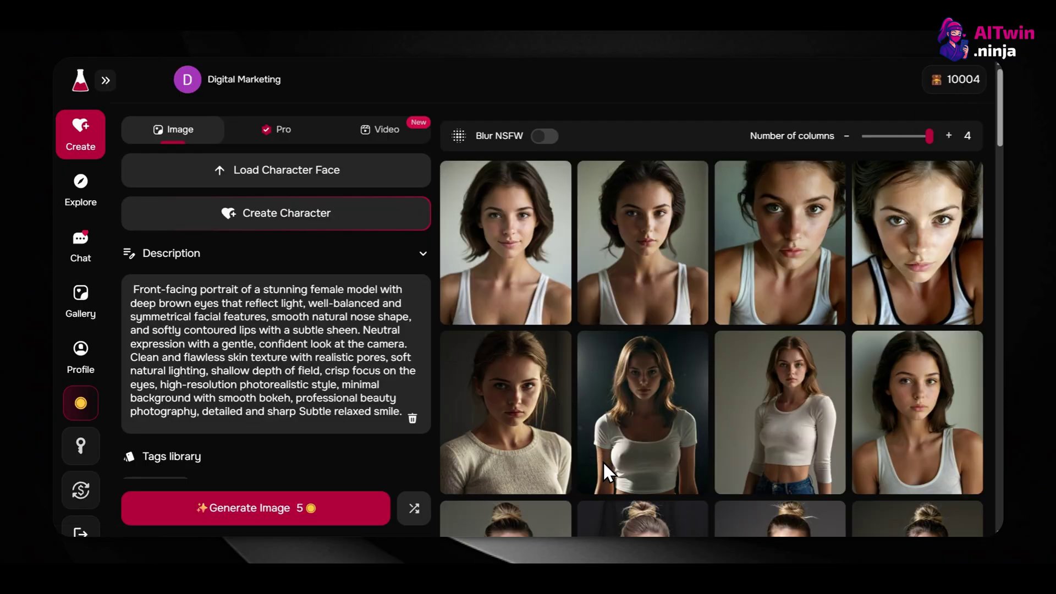
pyautogui.click(502, 281)
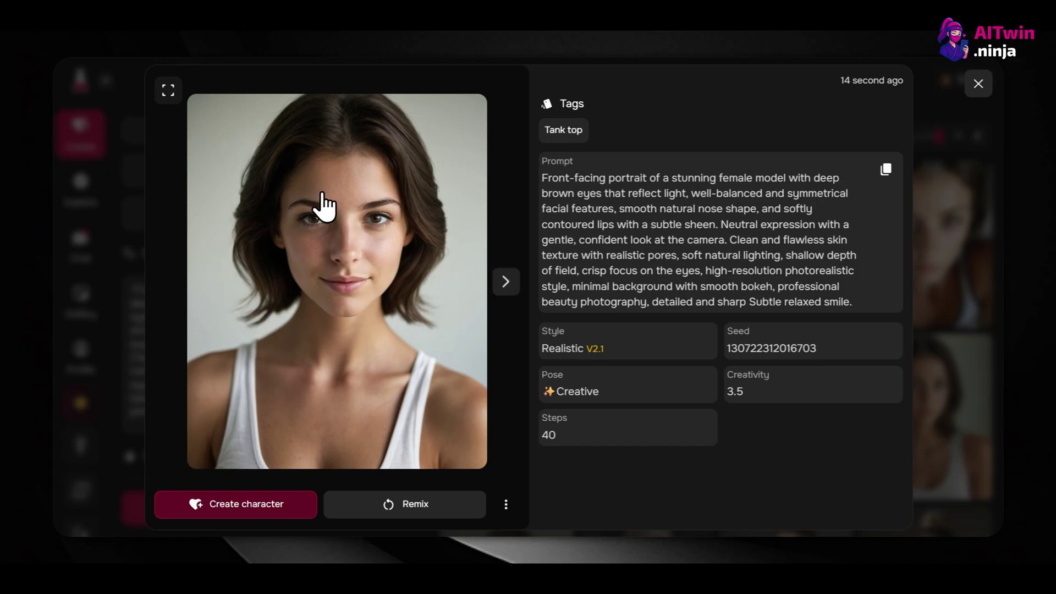
pyautogui.click(504, 283)
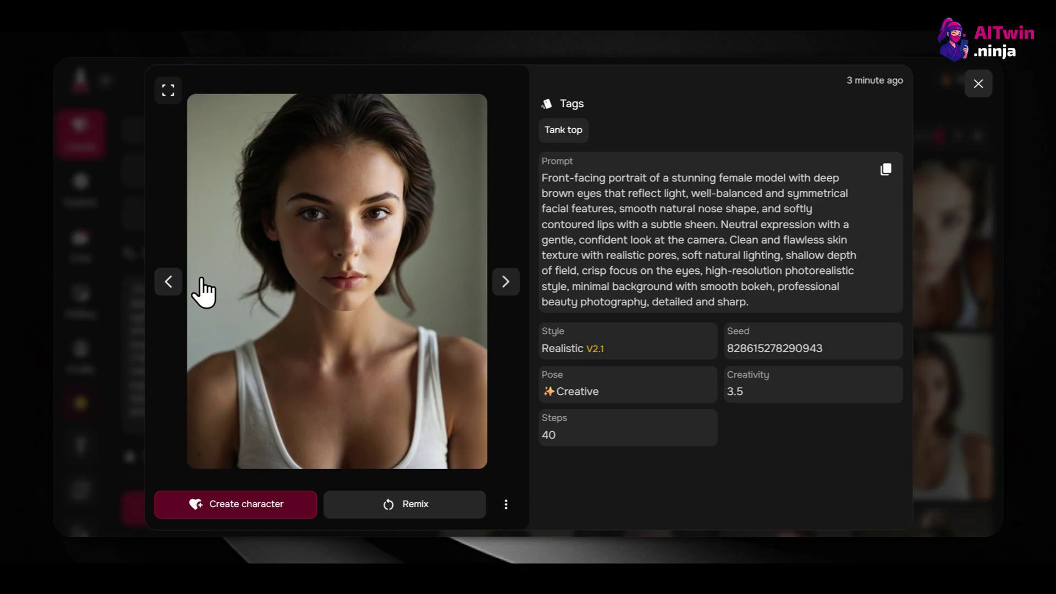
pyautogui.click(169, 281)
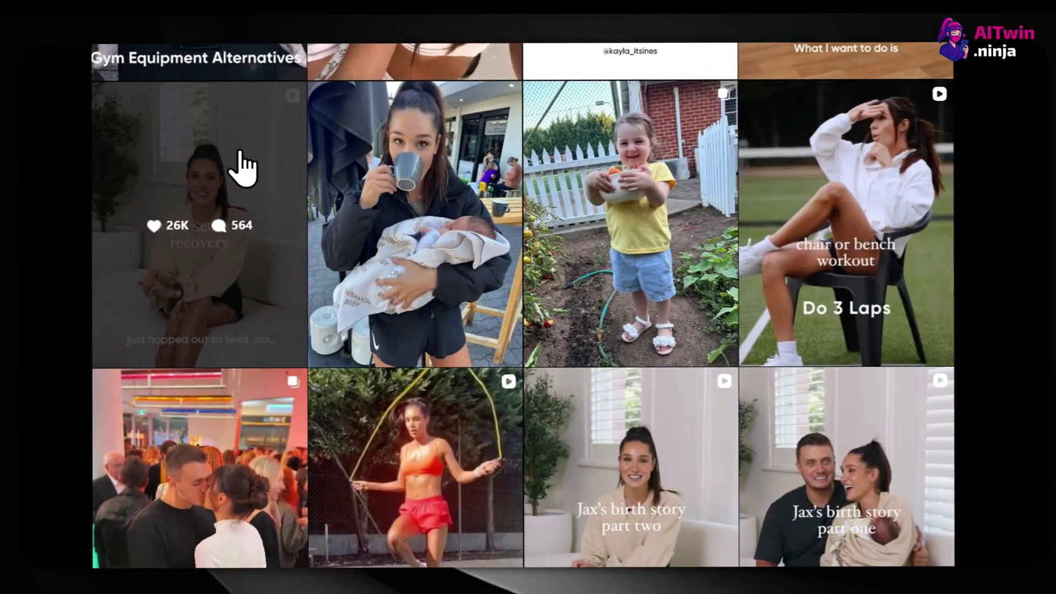
# Step: Scroll the fitness creator's Instagram grid and open the hands-on-hips post
pyautogui.scroll(-5, 283, 172)
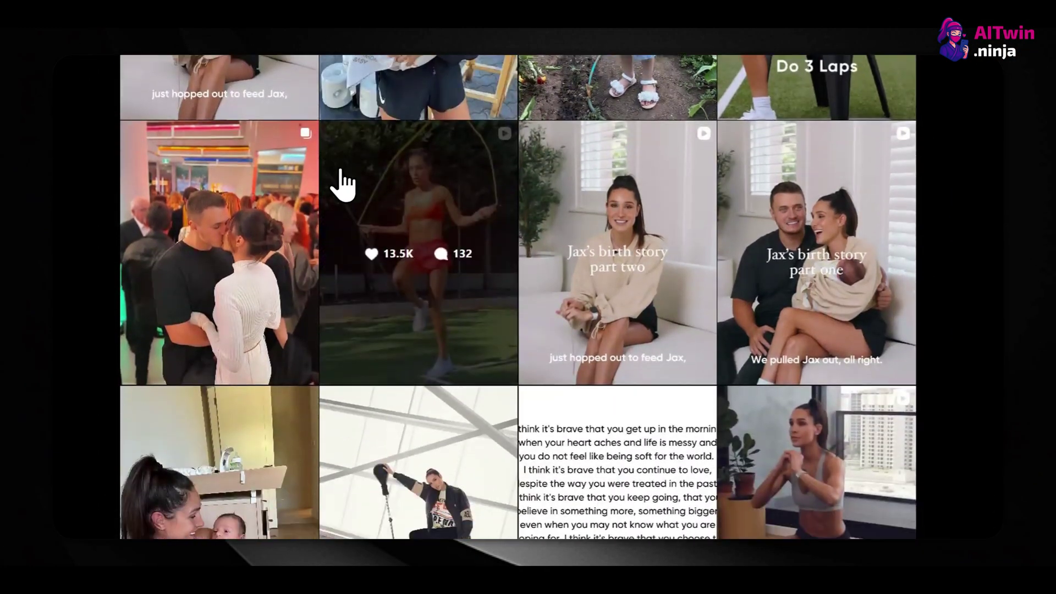
pyautogui.scroll(-6, 627, 217)
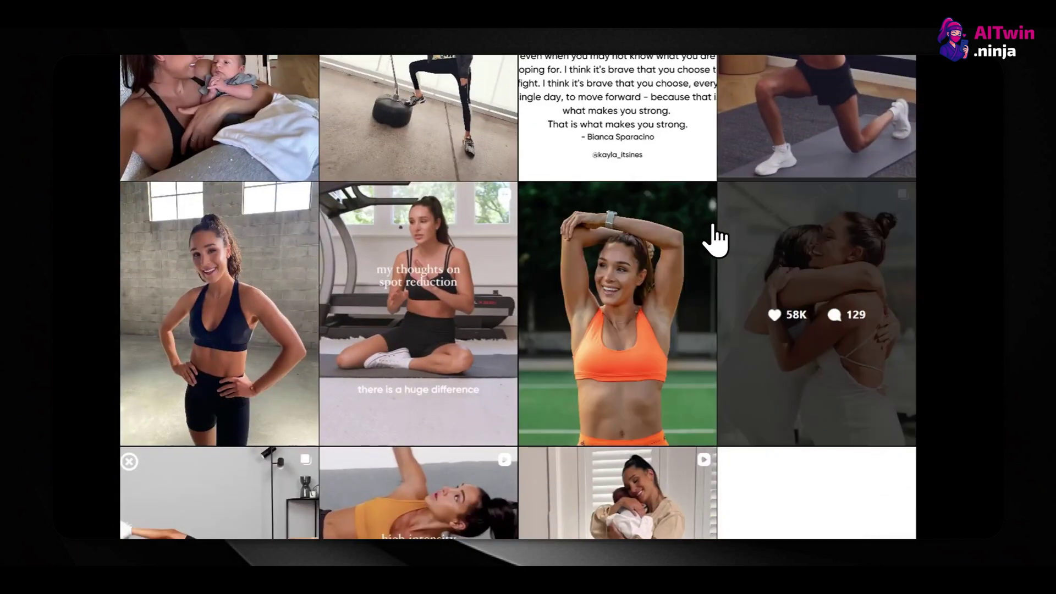
pyautogui.click(250, 313)
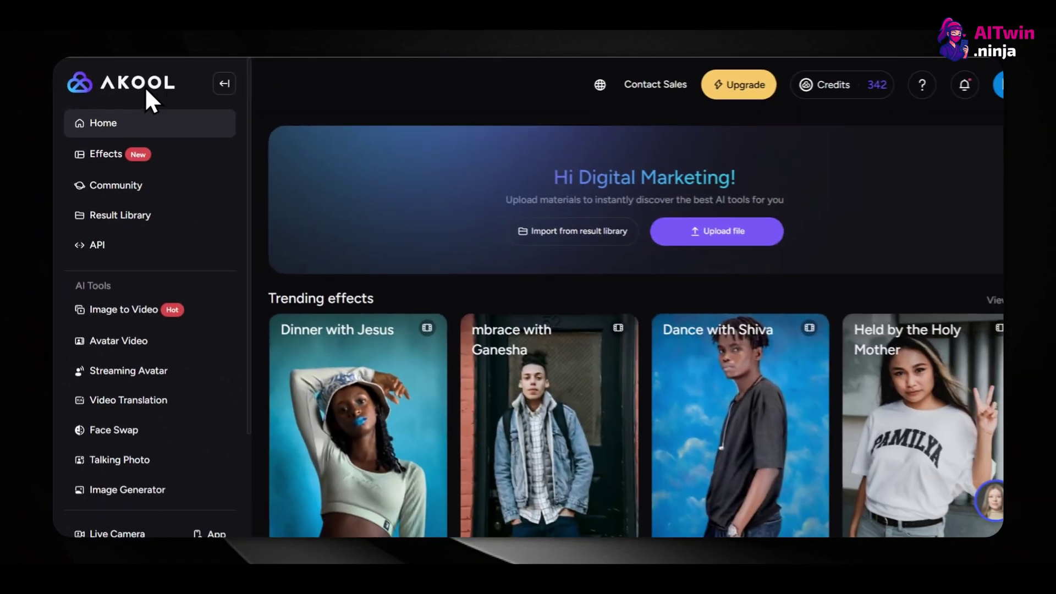
# Step: Browse the Akool dashboard, then open the Face Swap tool from the sidebar
pyautogui.scroll(-1, 344, 329)
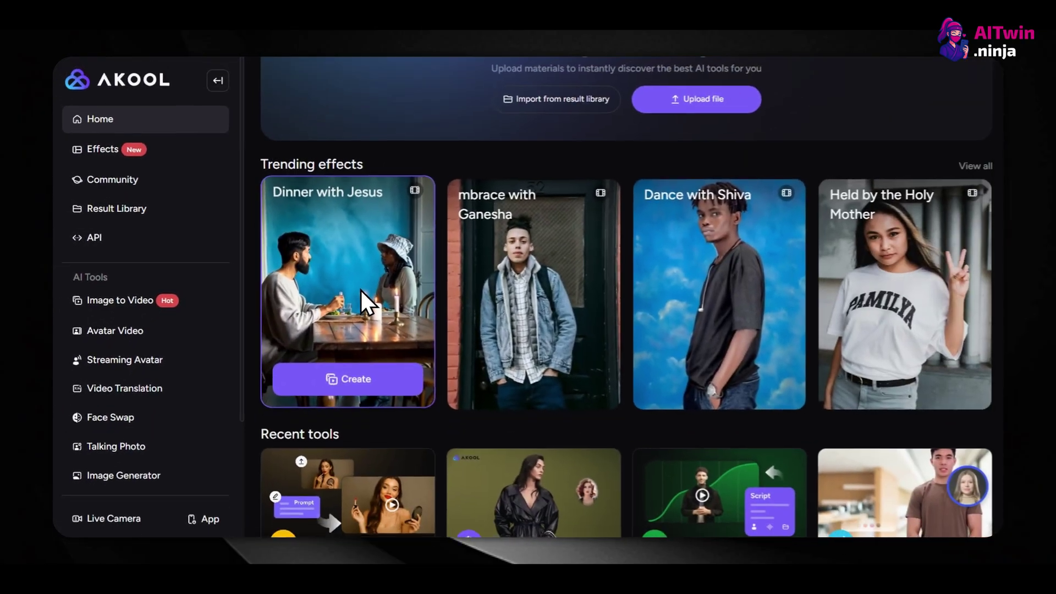
pyautogui.scroll(-1, 363, 275)
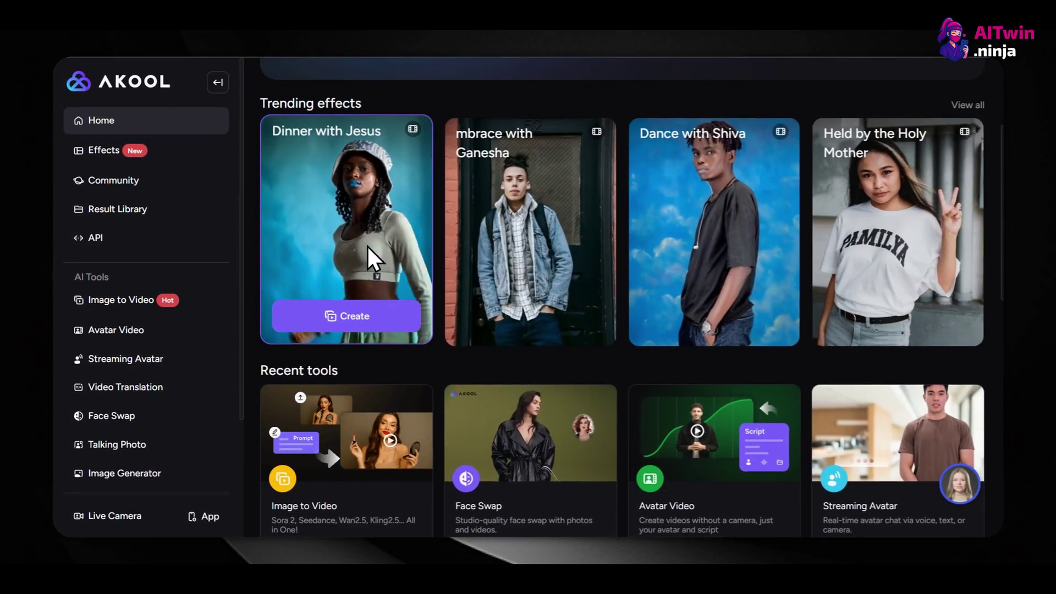
pyautogui.scroll(-3, 797, 226)
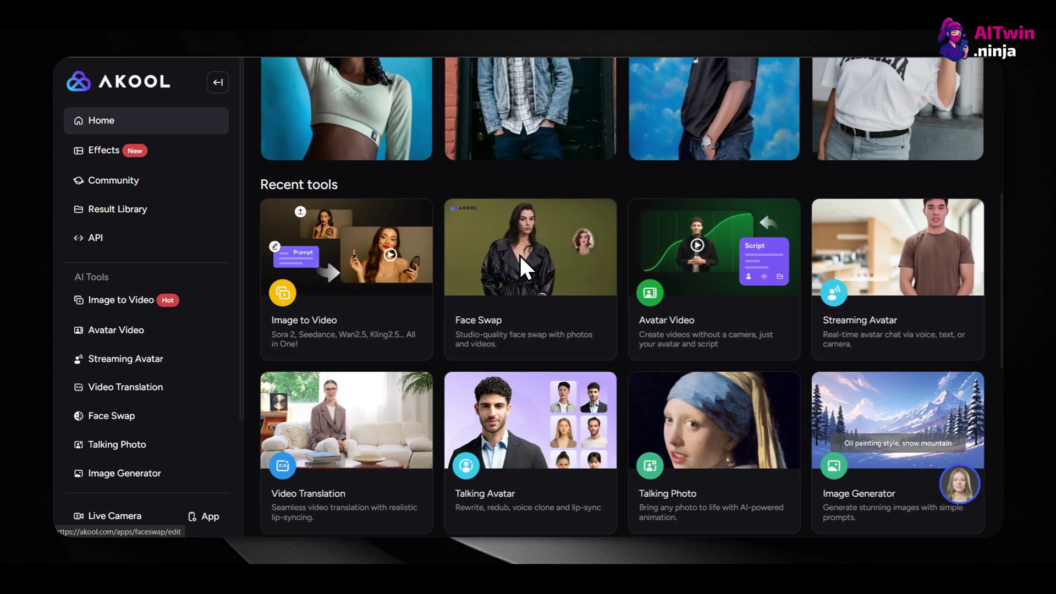
pyautogui.scroll(-3, 630, 261)
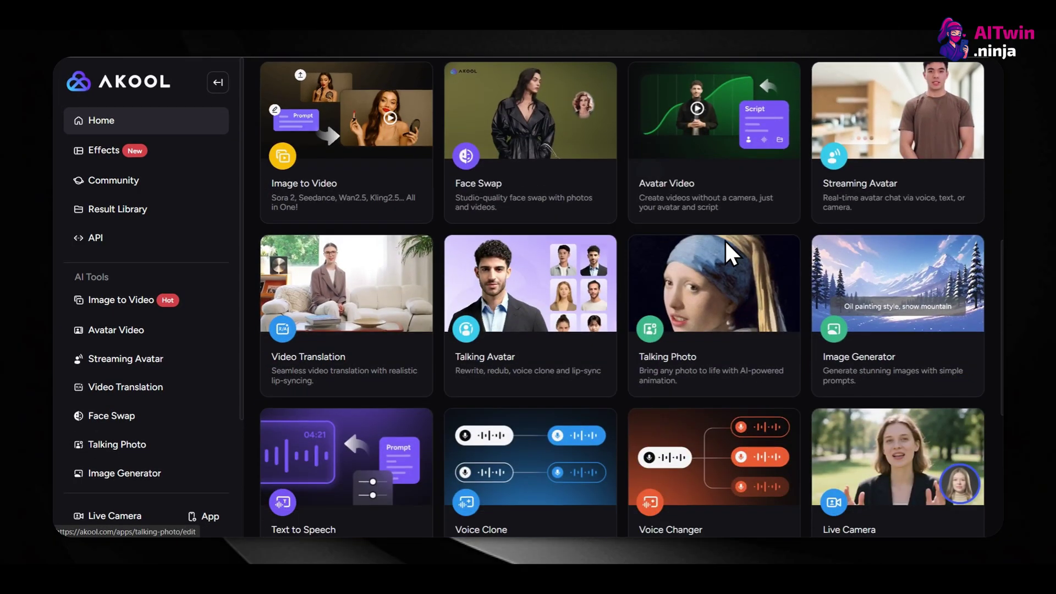
pyautogui.scroll(-3, 362, 238)
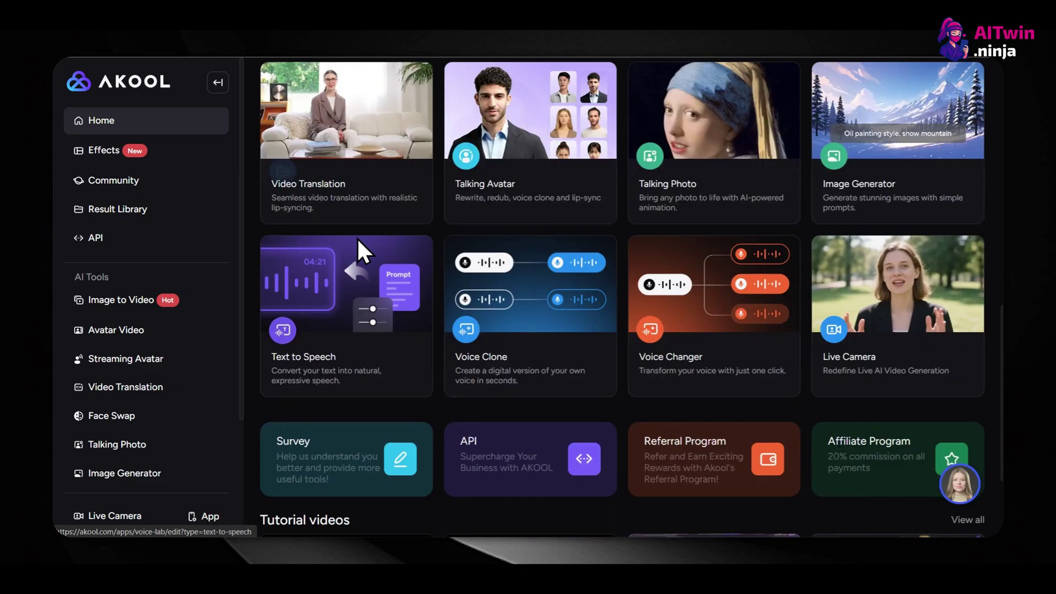
pyautogui.scroll(-1, 803, 422)
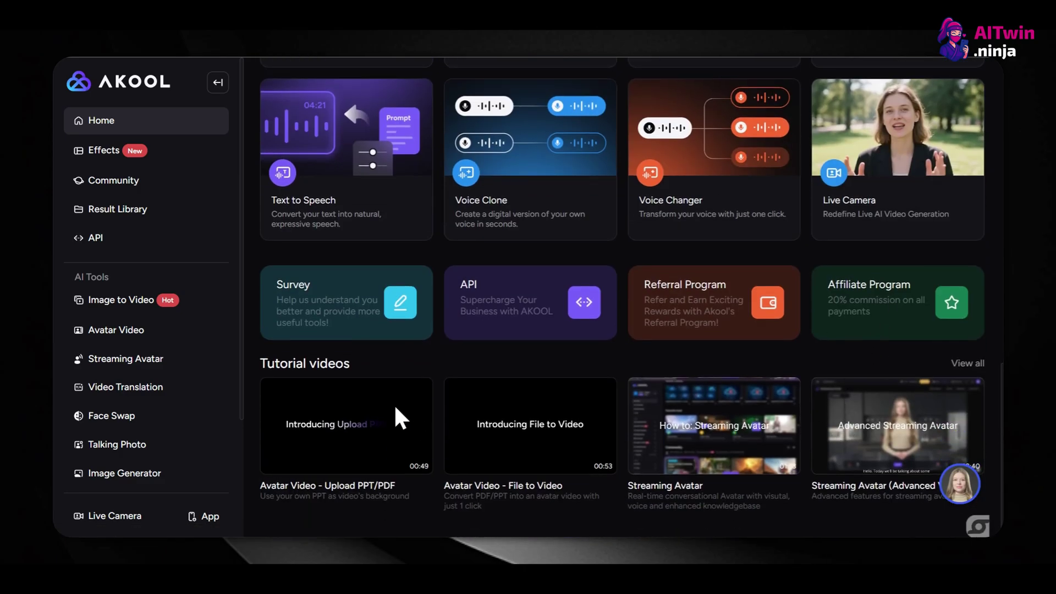
pyautogui.scroll(15, 399, 412)
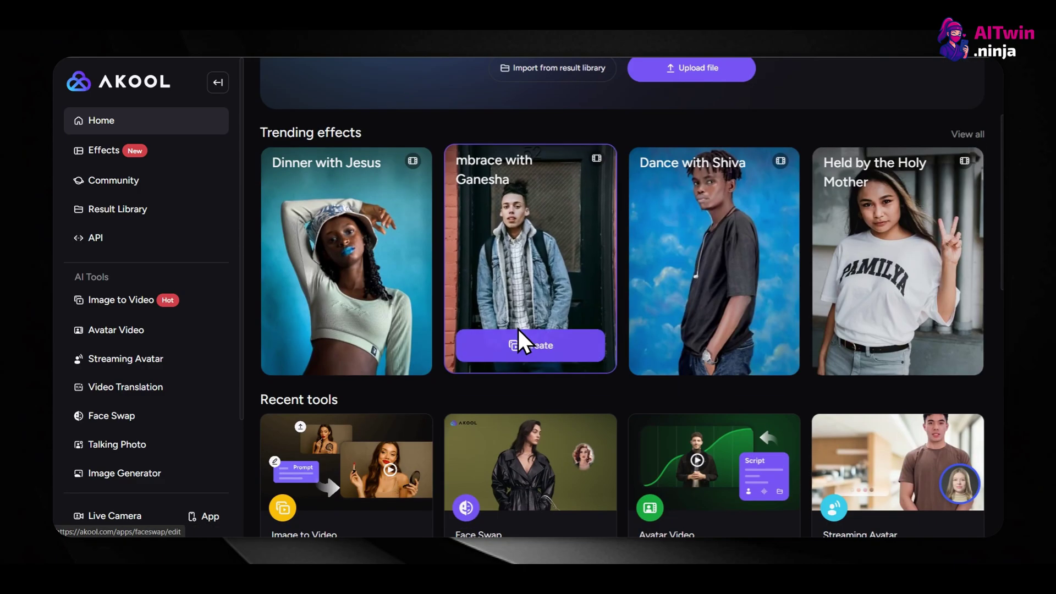
pyautogui.scroll(3, 503, 327)
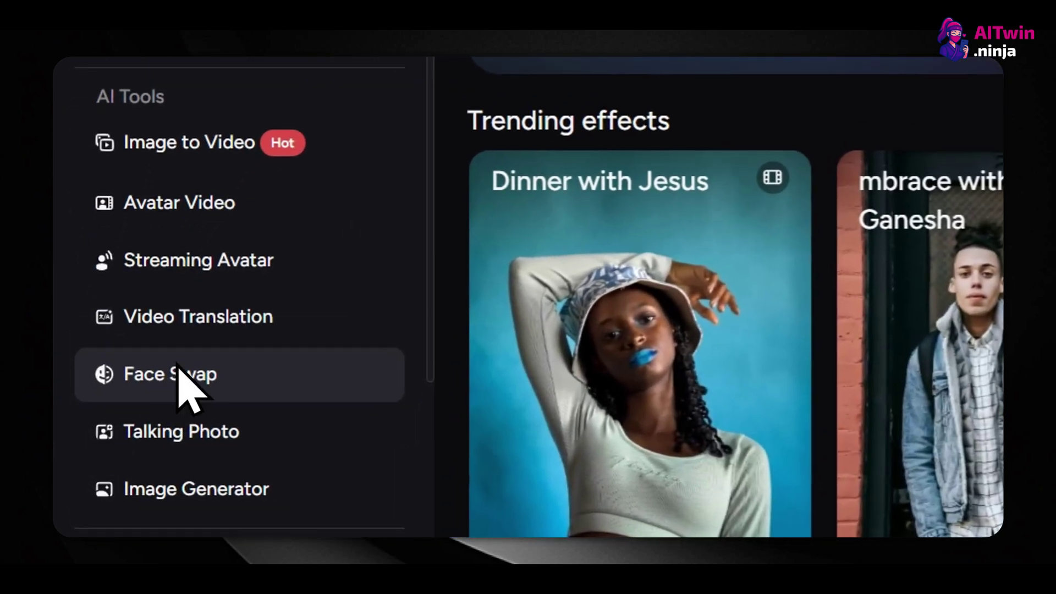
pyautogui.click(177, 368)
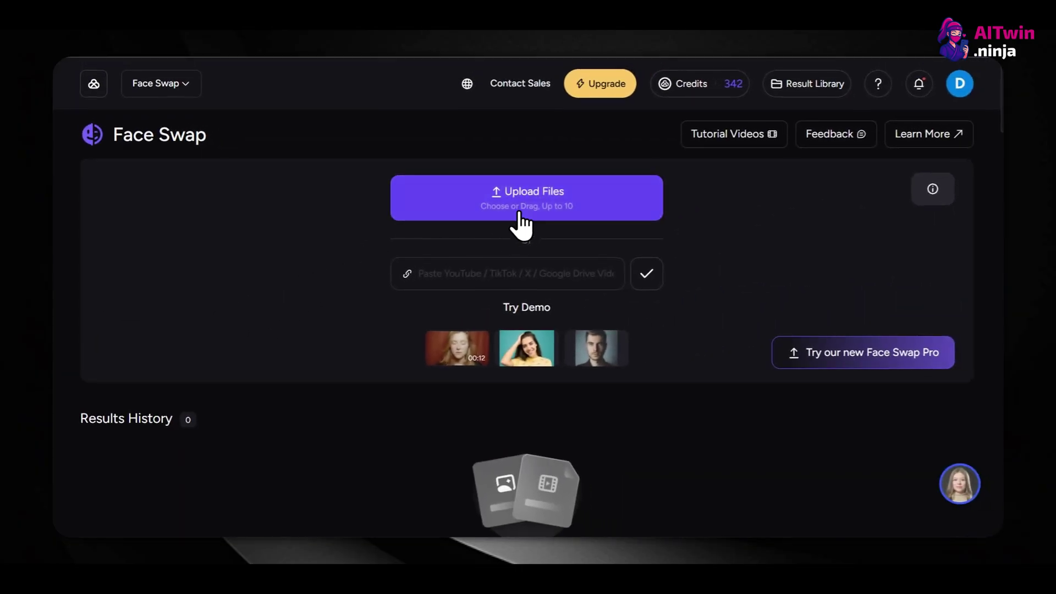
# Step: Upload the fitness photo, choose the new face, and set Requirements to HD Optimized
pyautogui.click(514, 206)
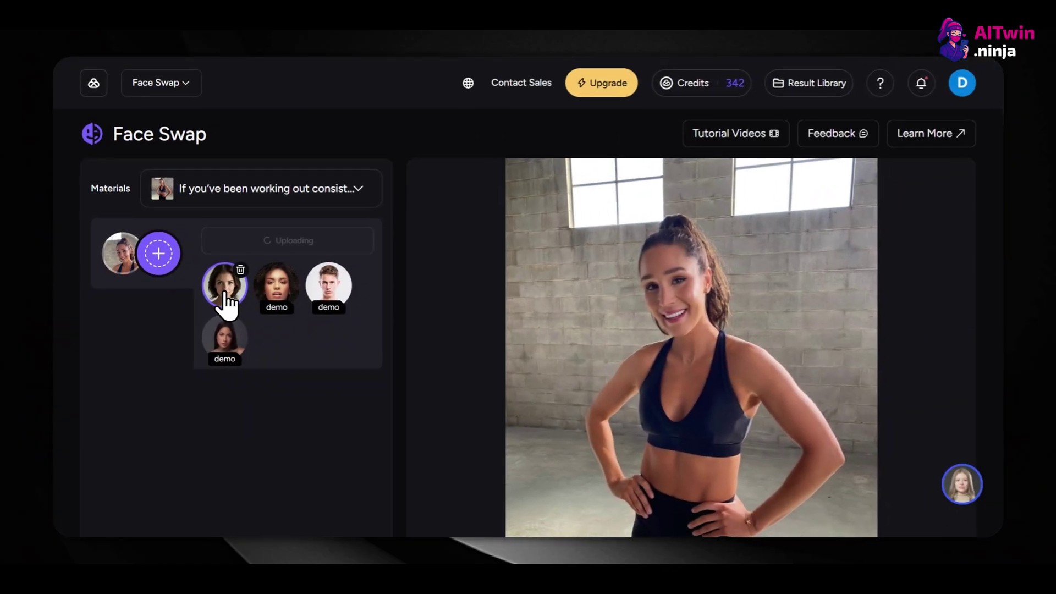
pyautogui.click(277, 304)
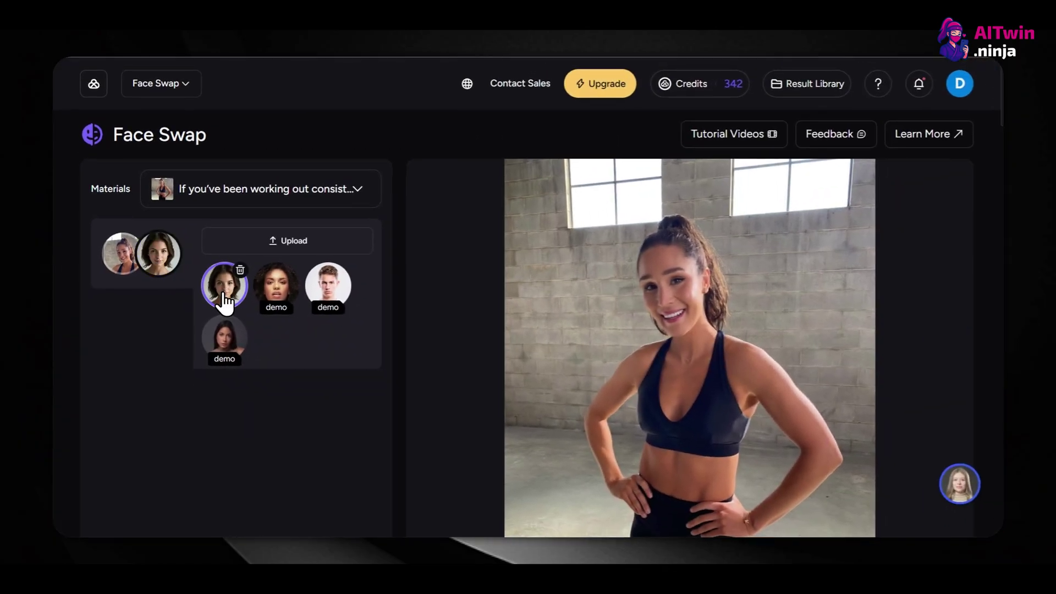
pyautogui.scroll(-5, 269, 308)
pyautogui.click(259, 308)
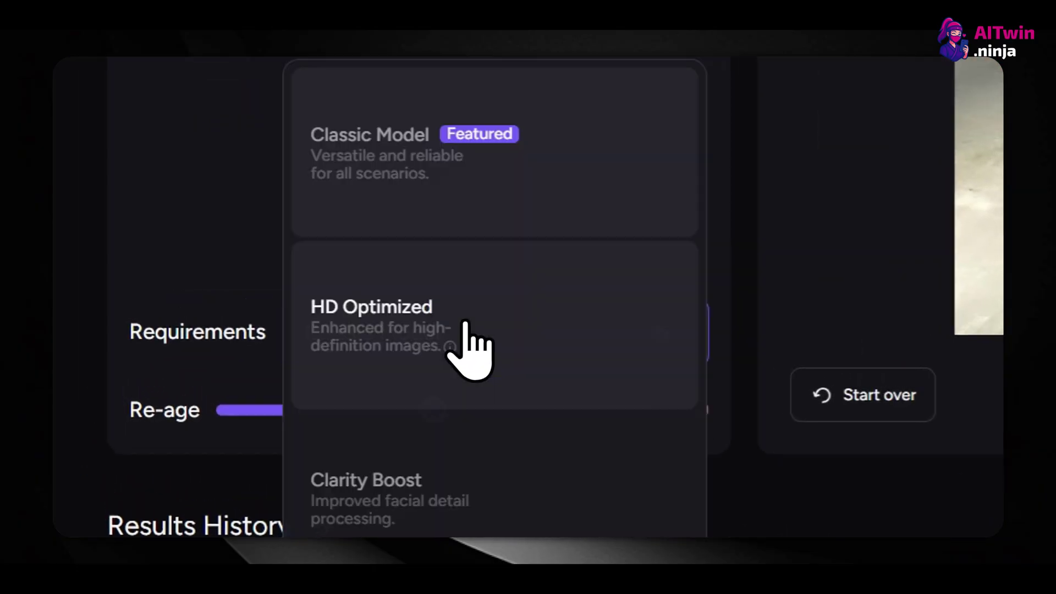
pyautogui.click(465, 346)
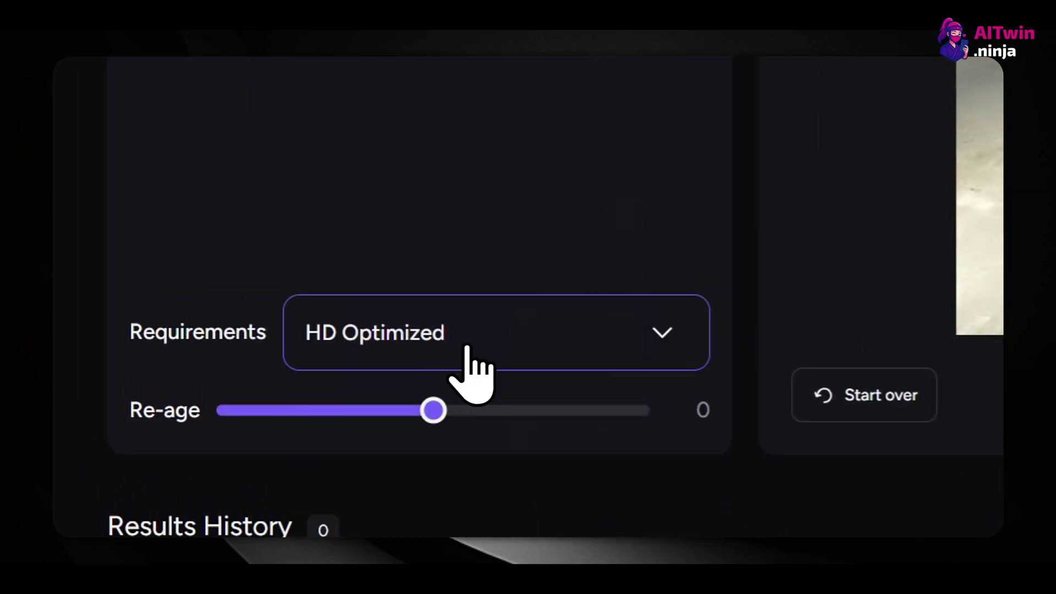
# Step: Adjust the Re-age slider, generate the face swap, and open the resulting JPG
pyautogui.scroll(-3, 455, 376)
pyautogui.moveTo(423, 315); pyautogui.dragTo(461, 301)
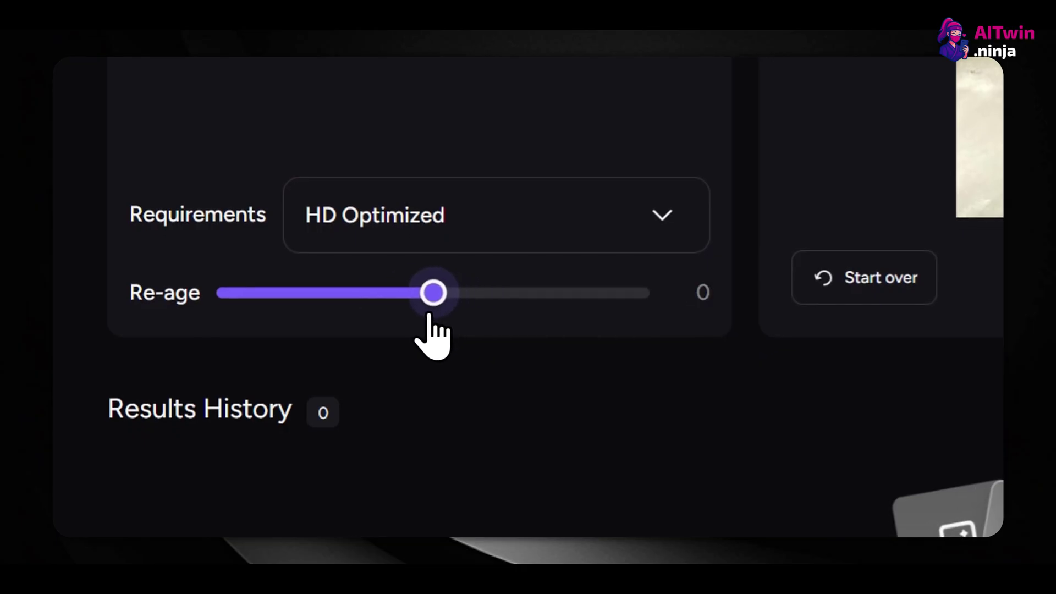
pyautogui.scroll(1, 405, 413)
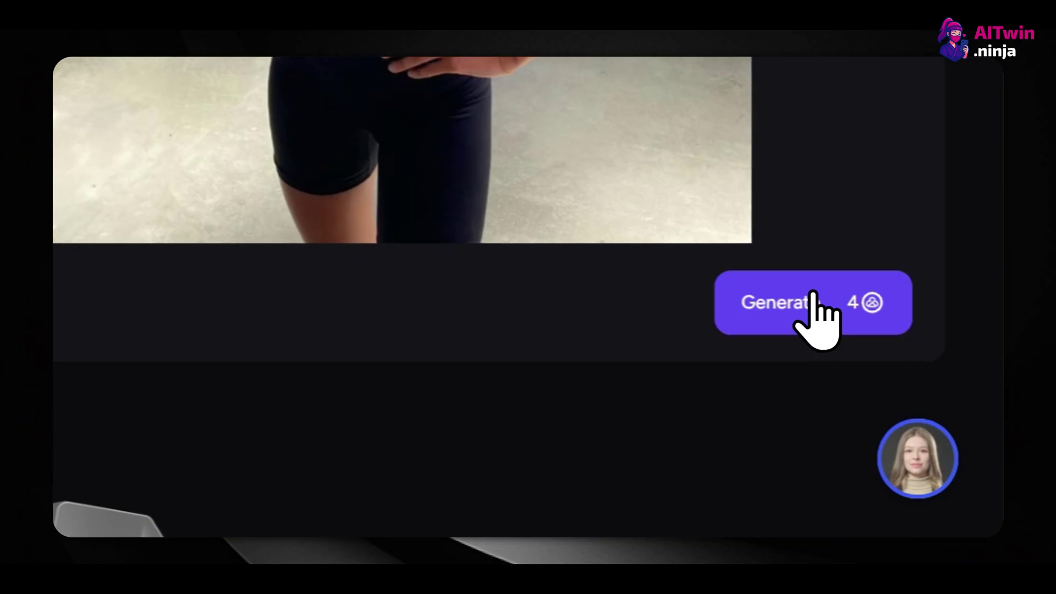
pyautogui.click(908, 356)
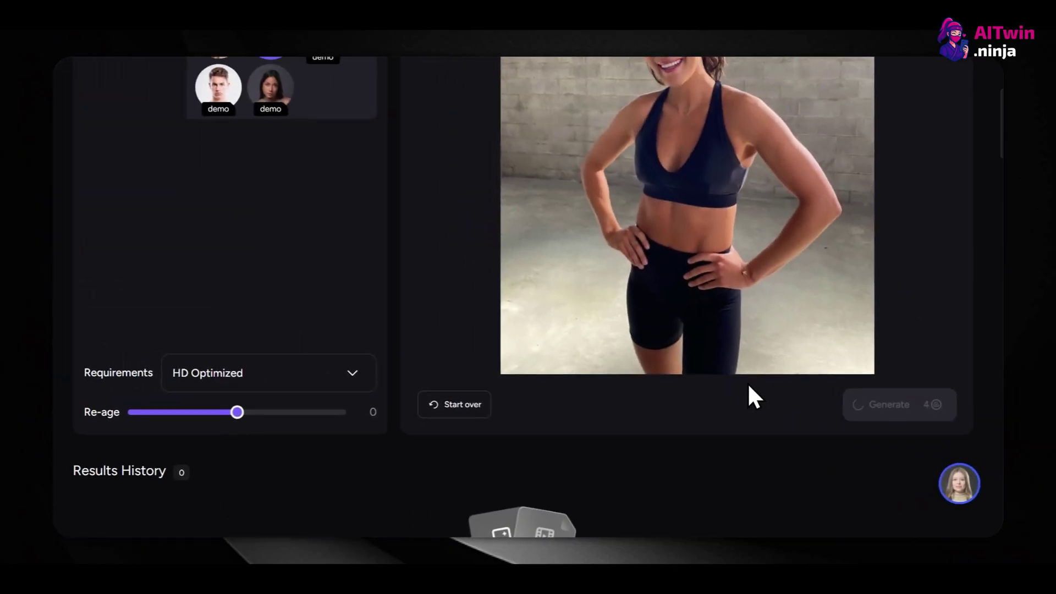
pyautogui.scroll(2, 742, 390)
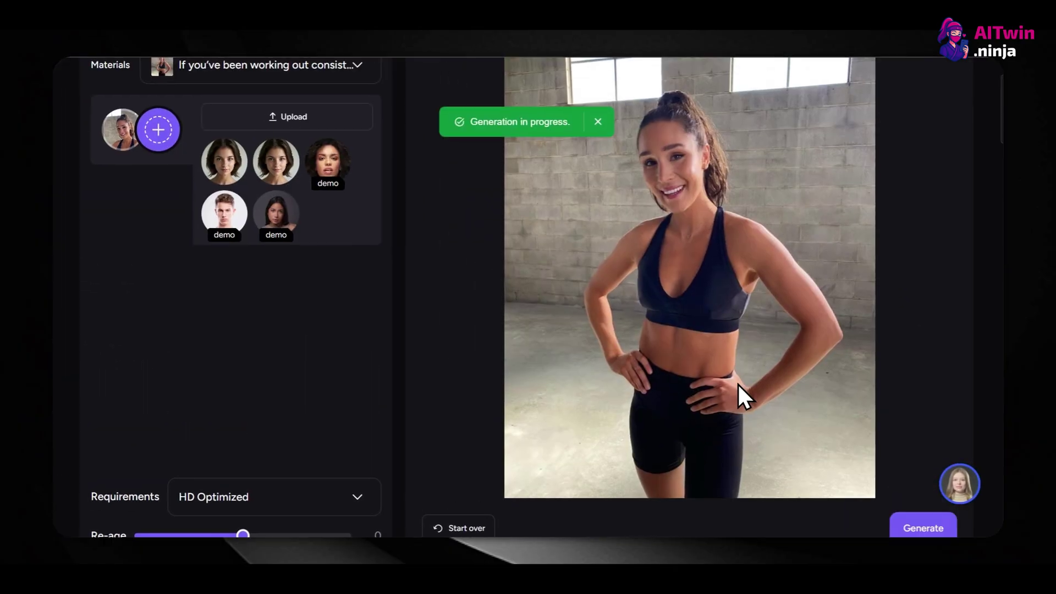
pyautogui.scroll(-5, 737, 382)
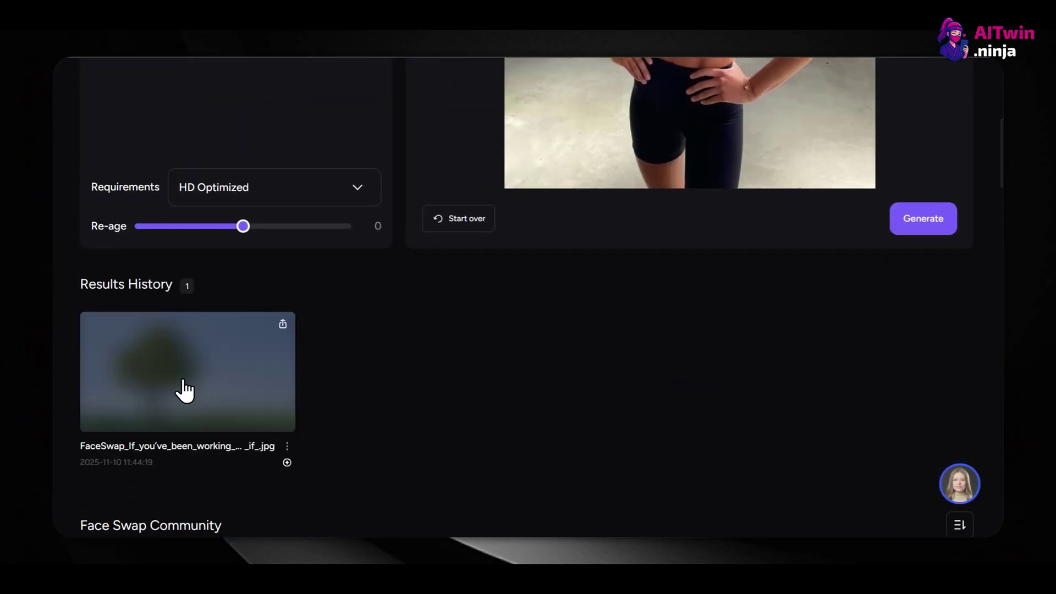
pyautogui.click(184, 388)
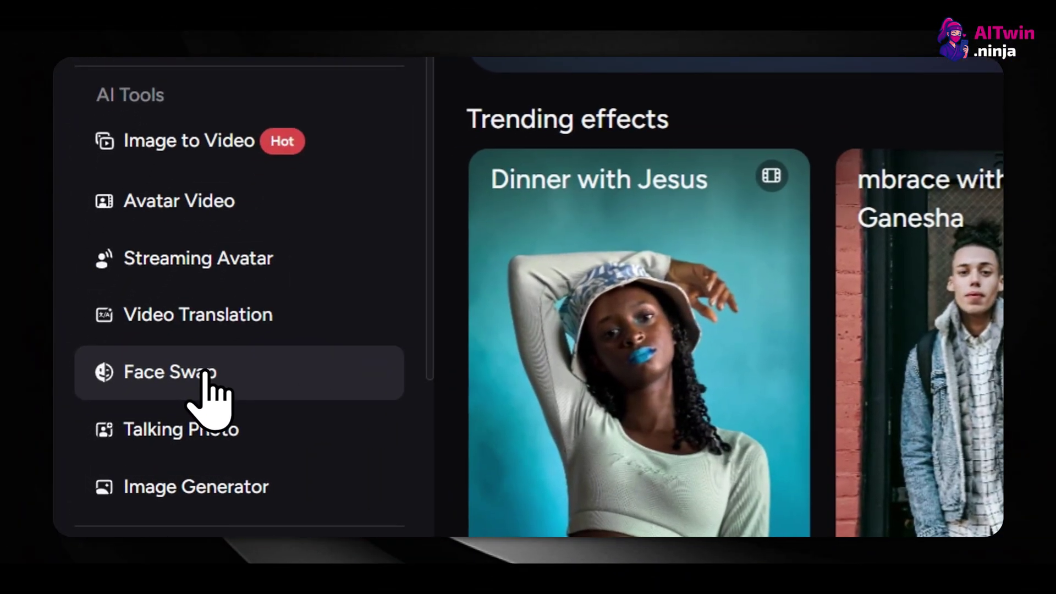
# Step: Upload the 21-second gym video to Face Swap and generate it with HD Optimized
pyautogui.click(128, 415)
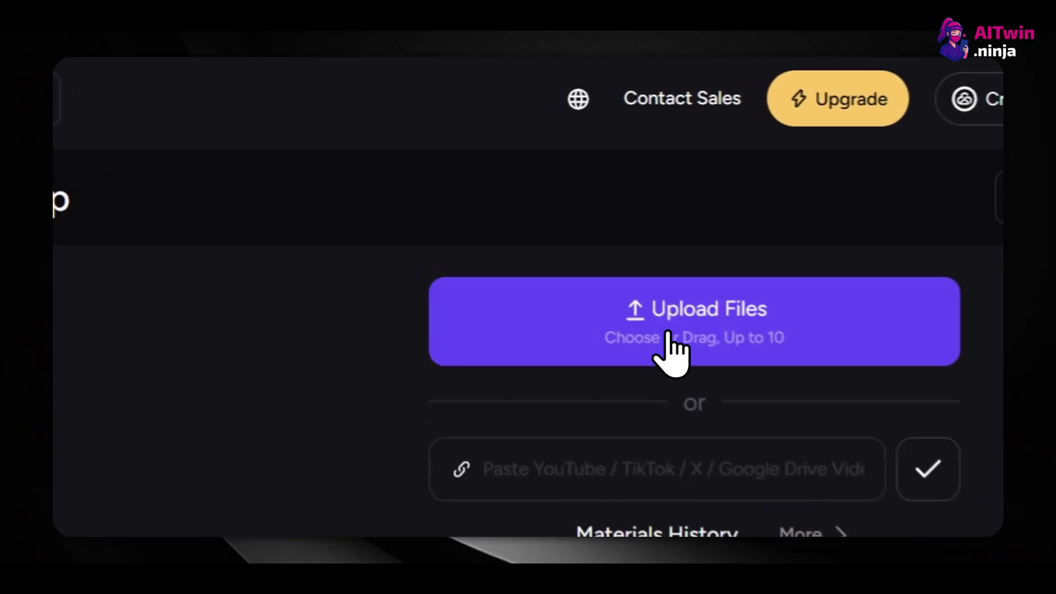
pyautogui.click(605, 163)
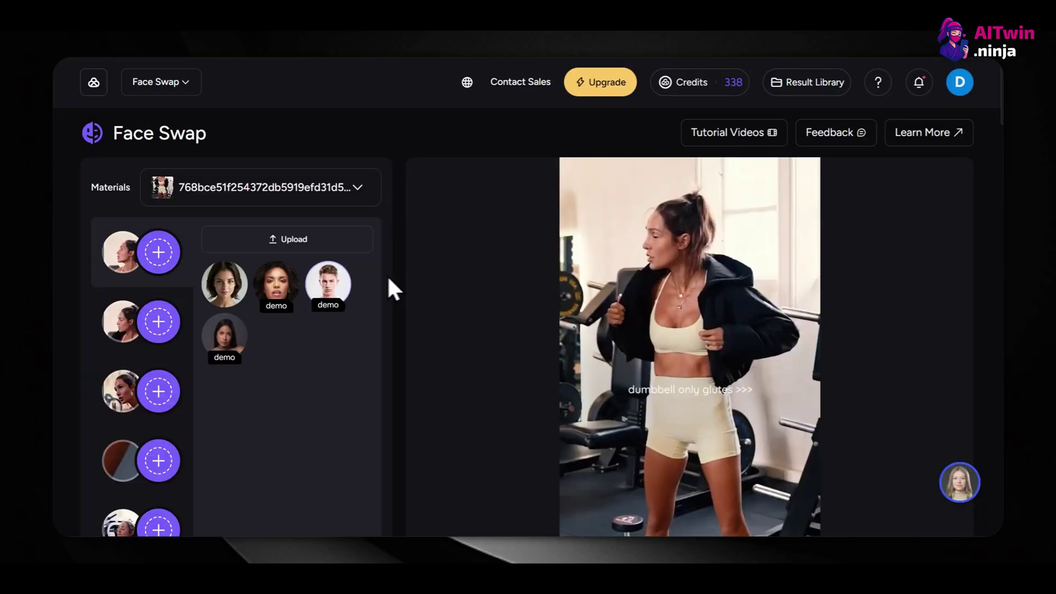
pyautogui.scroll(-5, 279, 300)
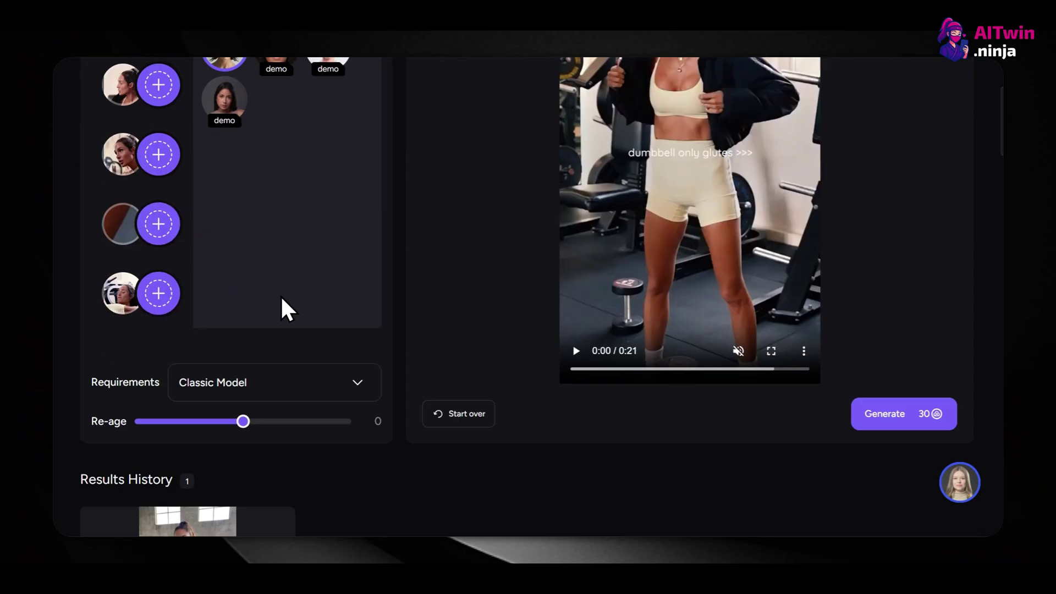
pyautogui.click(274, 329)
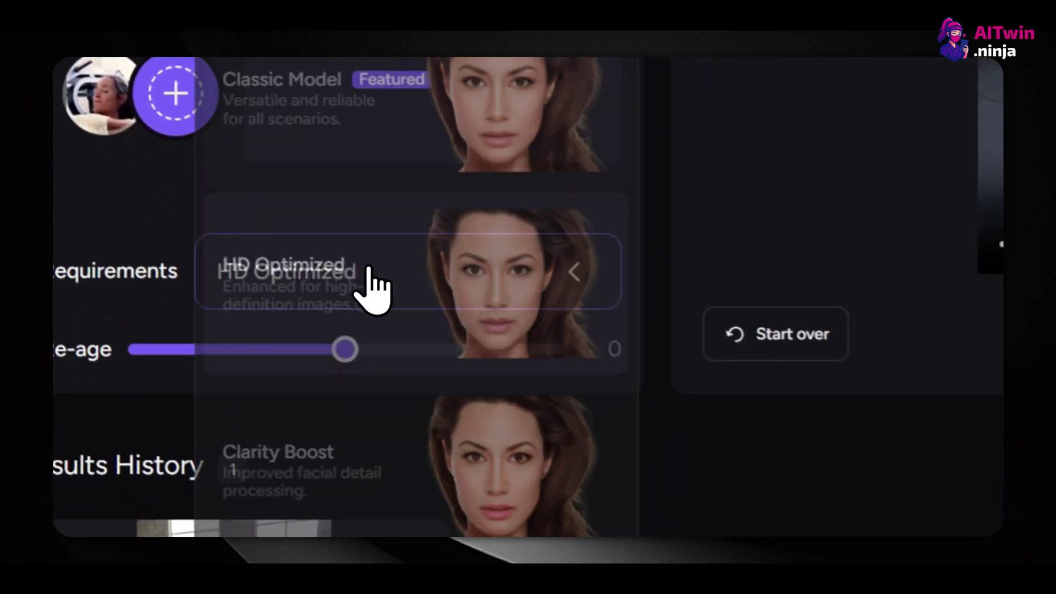
pyautogui.click(455, 366)
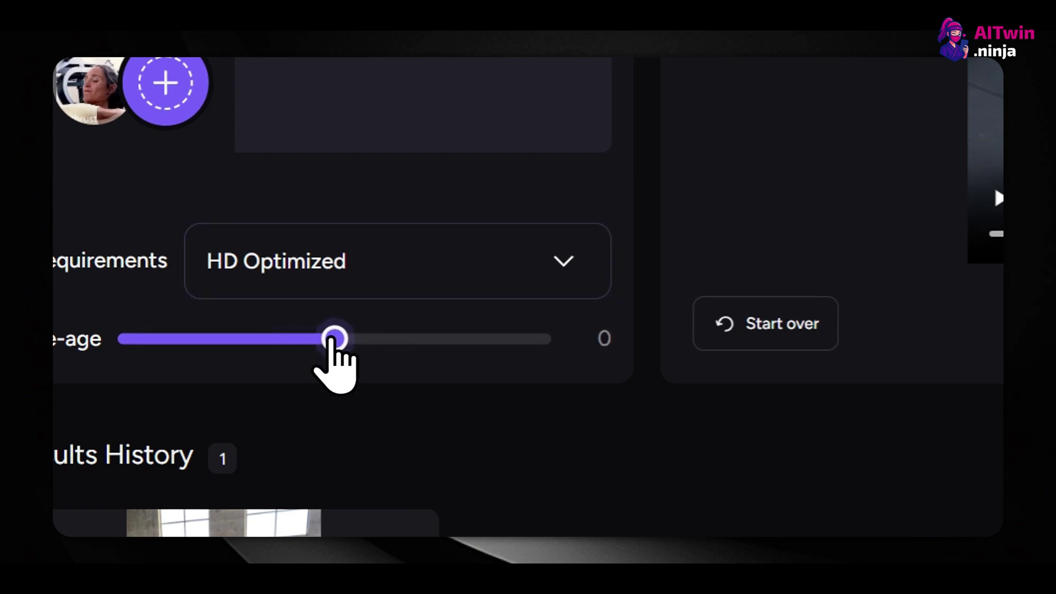
pyautogui.click(792, 303)
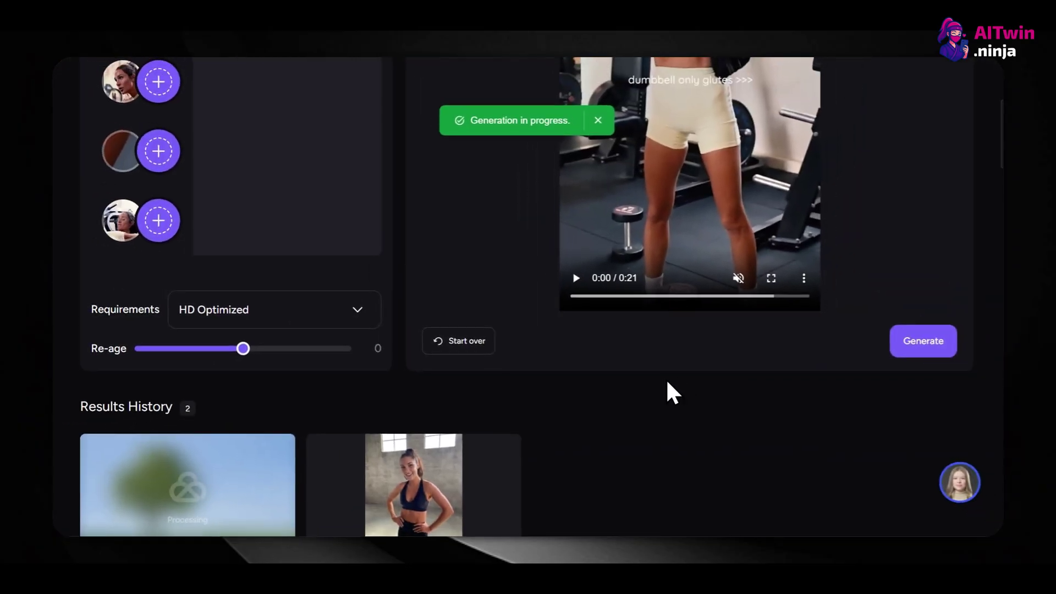
pyautogui.scroll(-2, 665, 378)
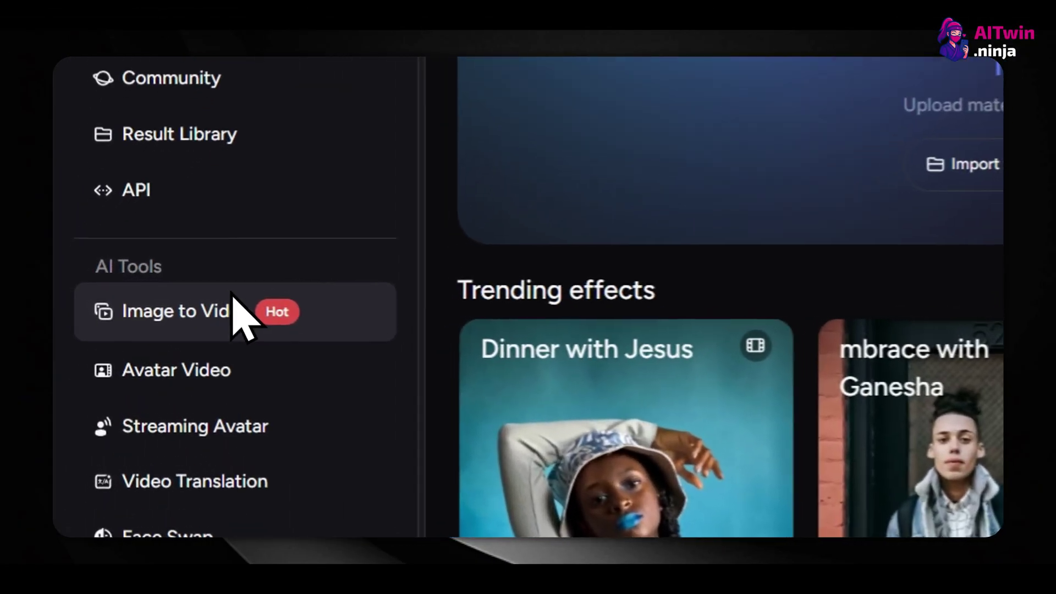
# Step: Load the face-swapped fitness photo as the Image to Video start frame, adding negative prompt and Smart Text
pyautogui.click(205, 302)
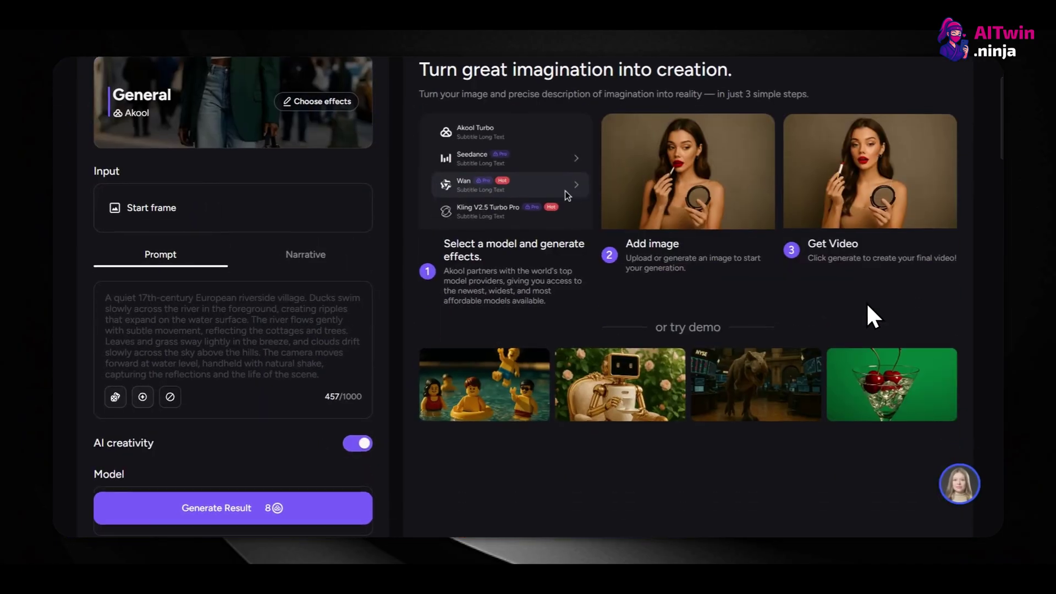
pyautogui.scroll(3, 874, 316)
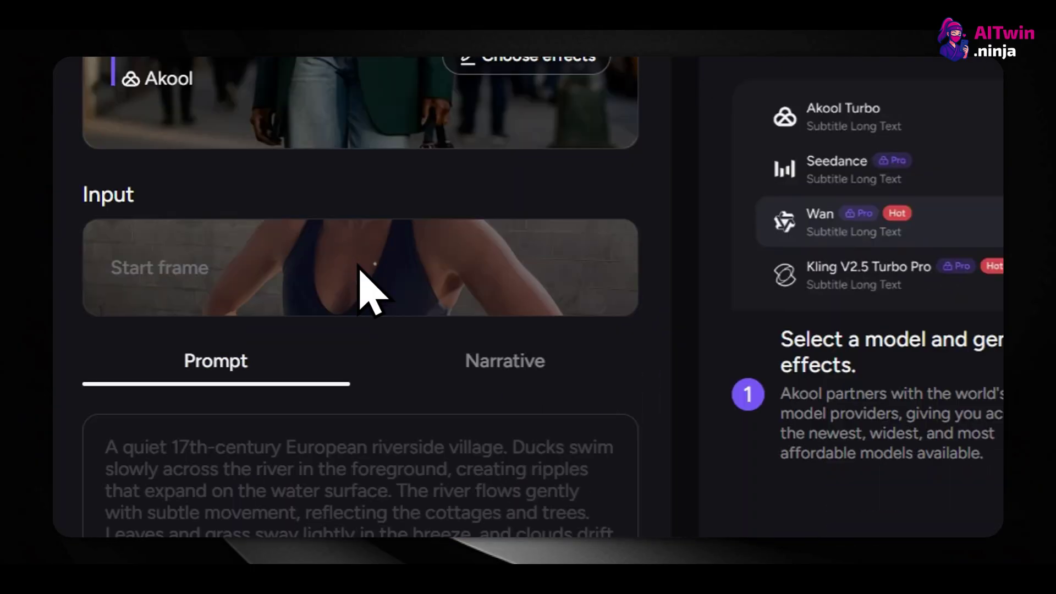
pyautogui.moveTo(360, 270)
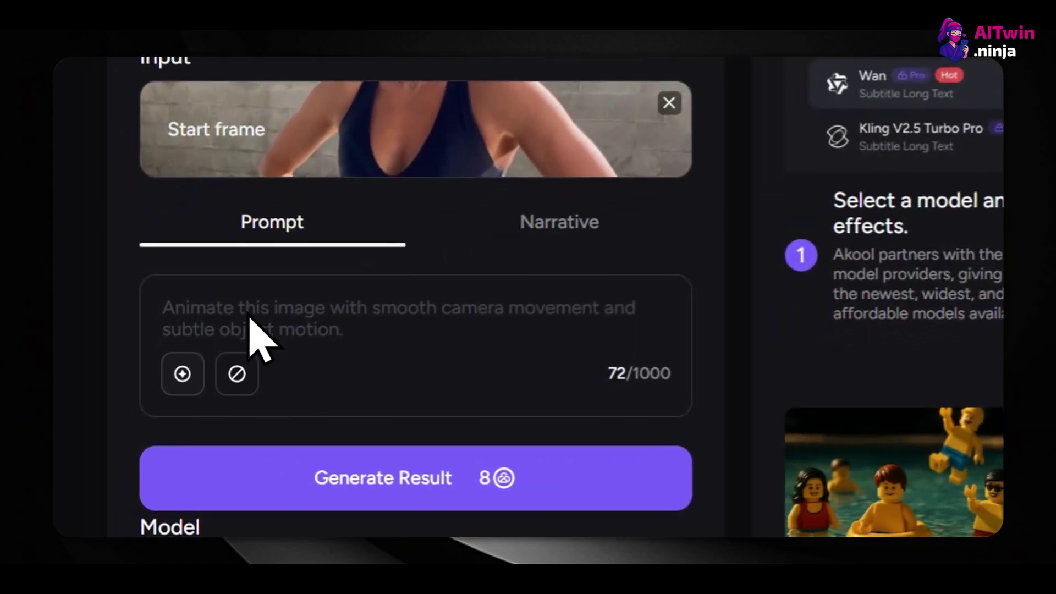
pyautogui.click(239, 369)
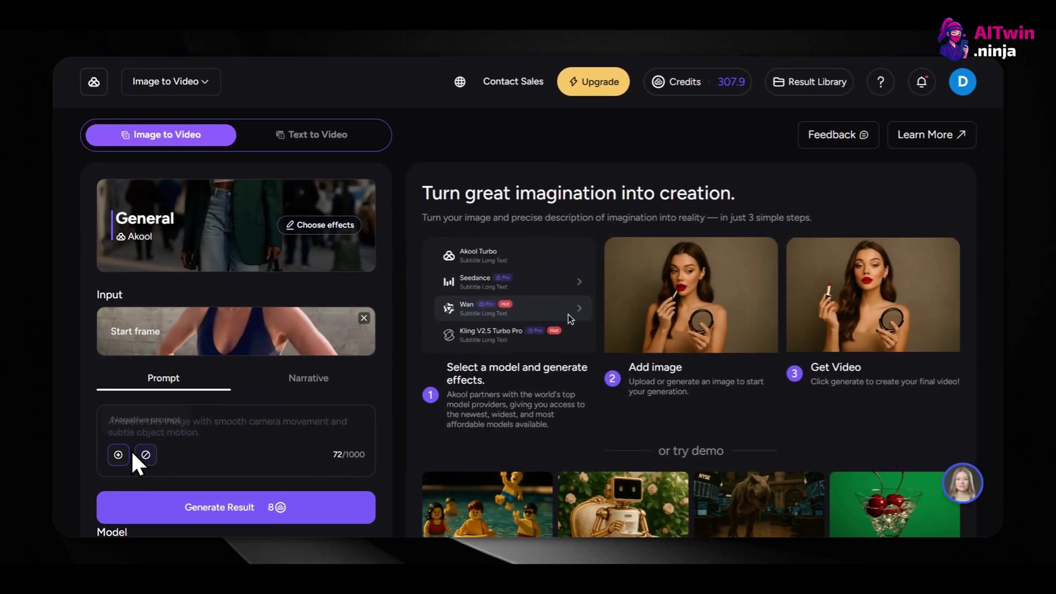
pyautogui.click(118, 454)
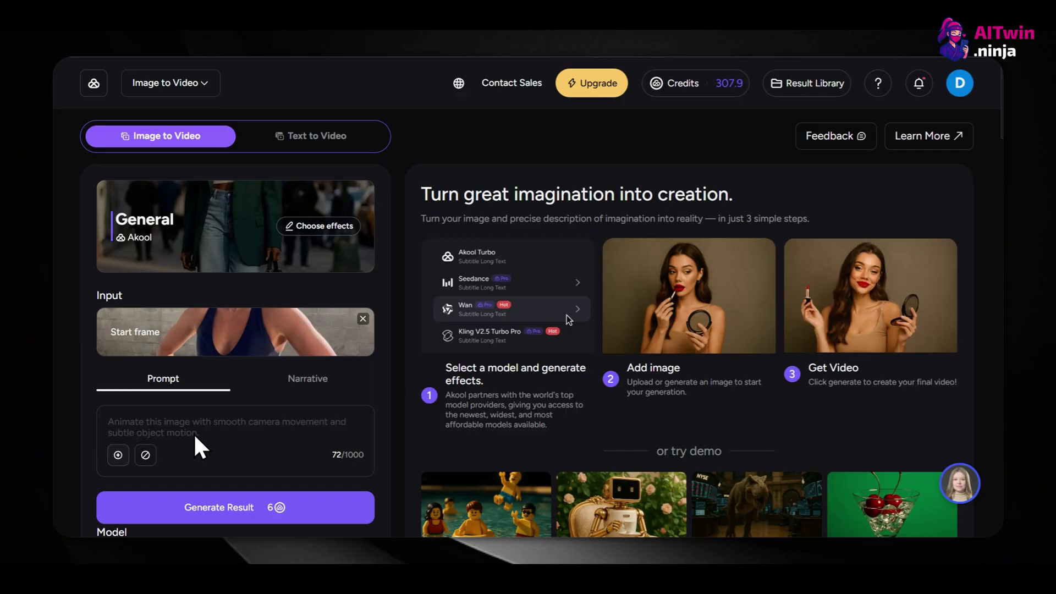
# Step: Toggle the AI creativity setting and choose the Akool Premium model
pyautogui.scroll(-3, 200, 440)
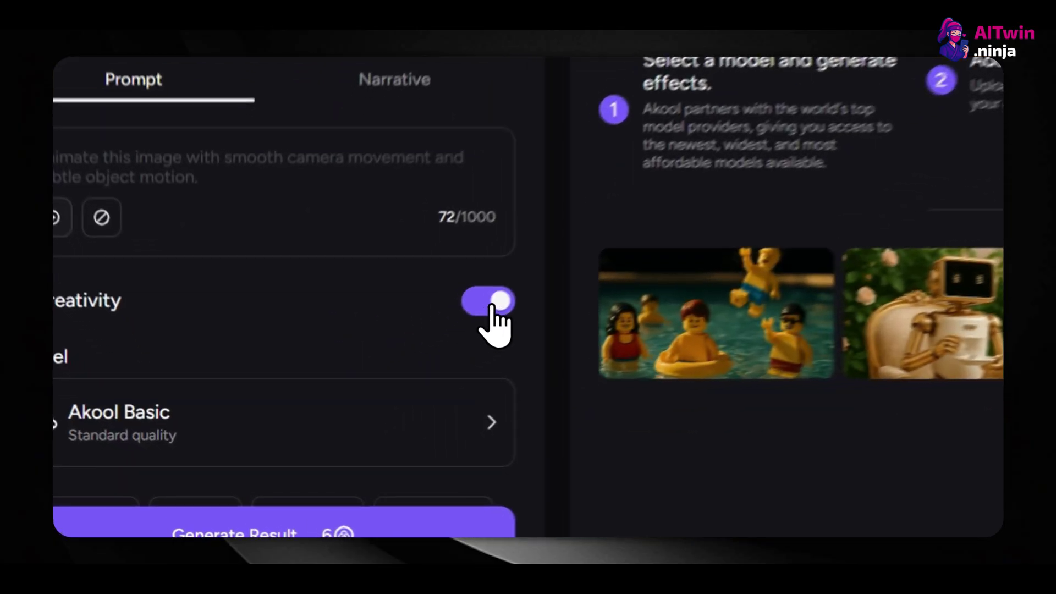
pyautogui.click(491, 307)
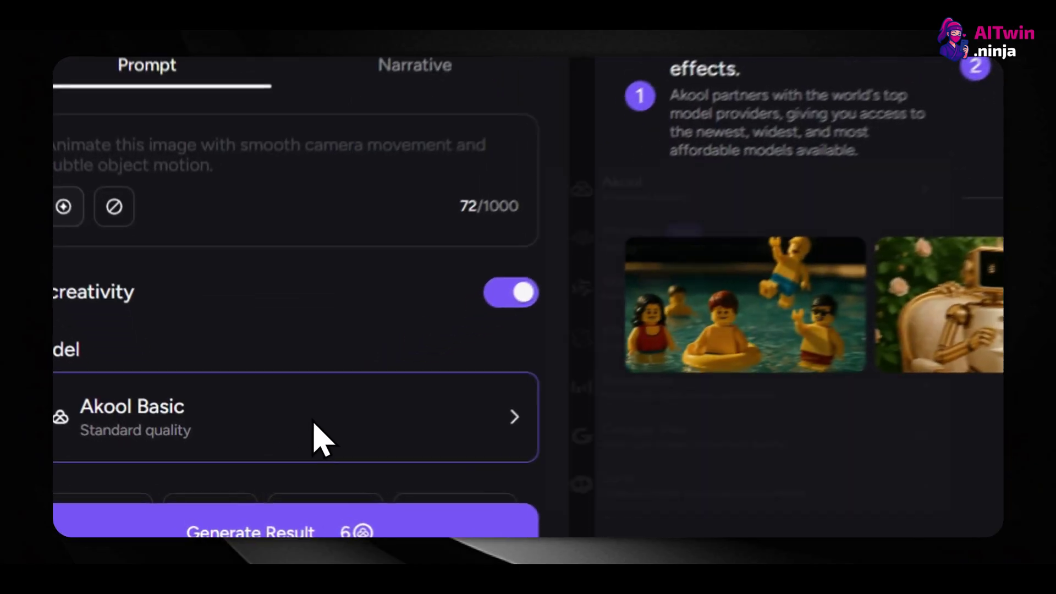
pyautogui.click(261, 458)
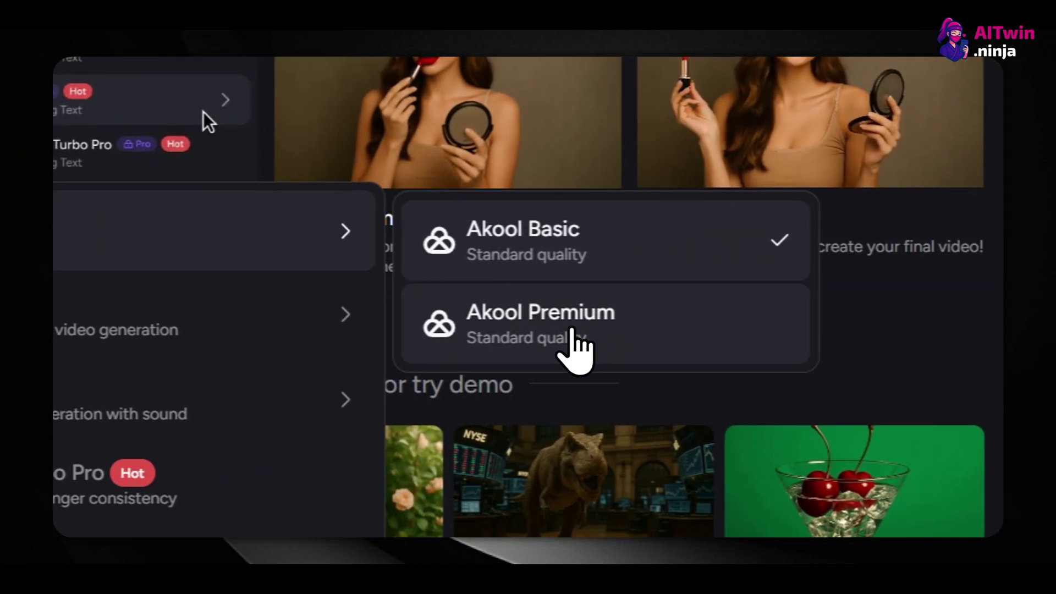
pyautogui.click(901, 305)
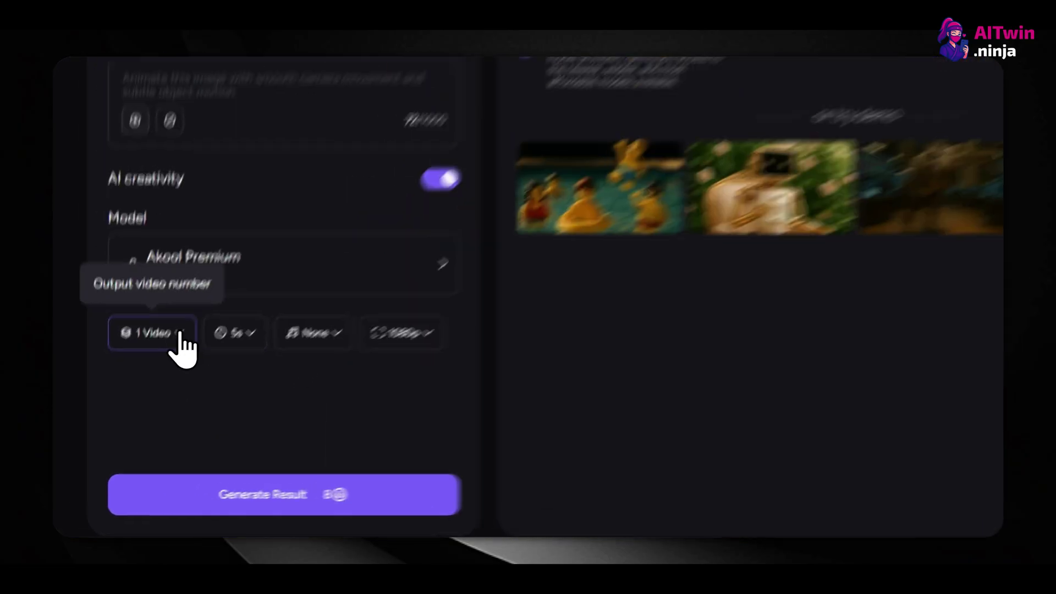
# Step: Set 1 video, 10s length and 1080p resolution, then start the 16-credit generation
pyautogui.click(180, 334)
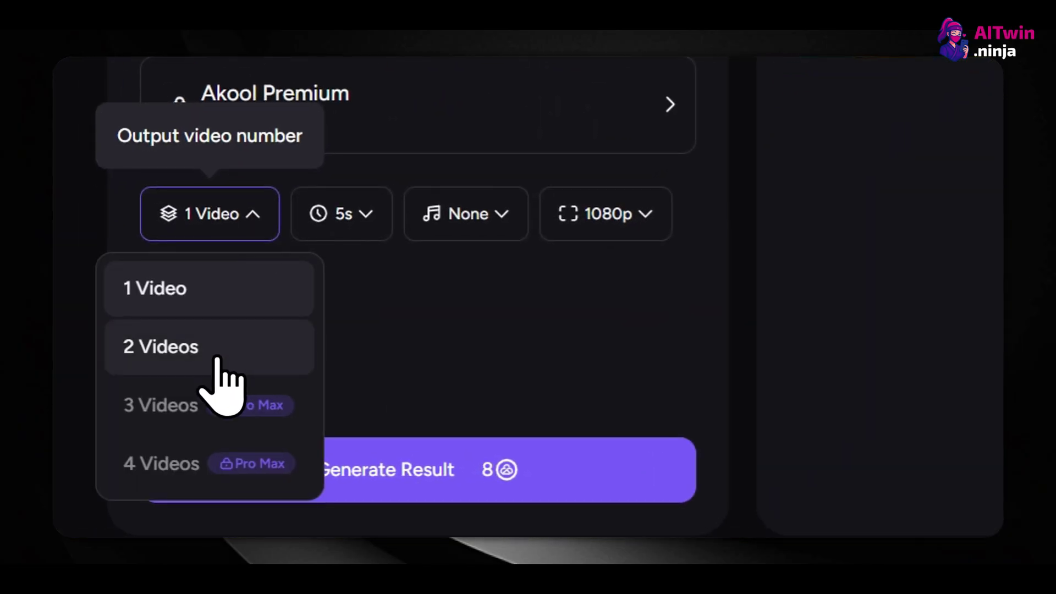
pyautogui.click(212, 264)
pyautogui.click(362, 208)
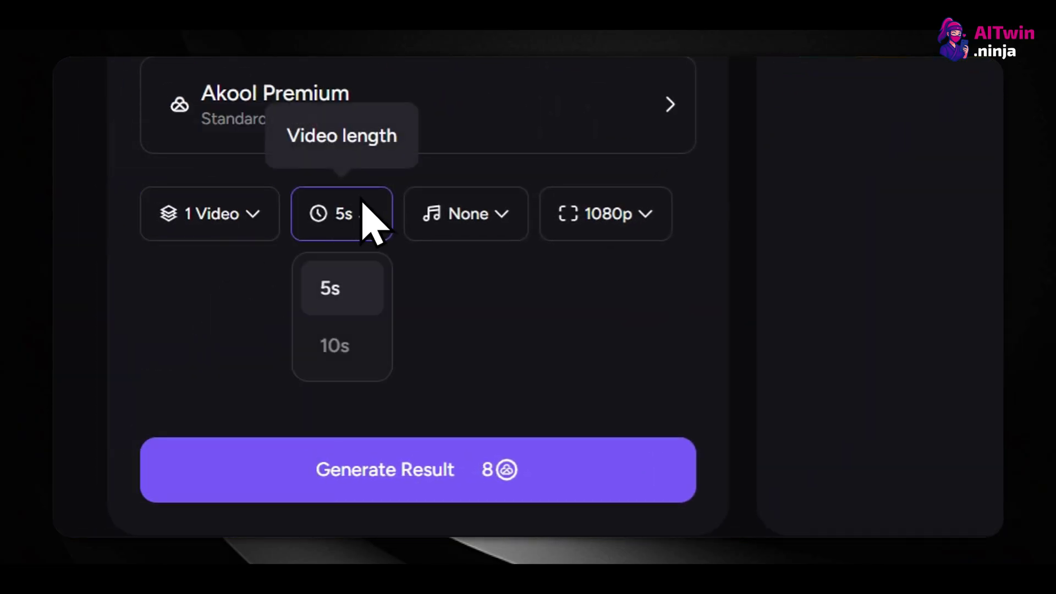
pyautogui.click(341, 346)
pyautogui.click(636, 220)
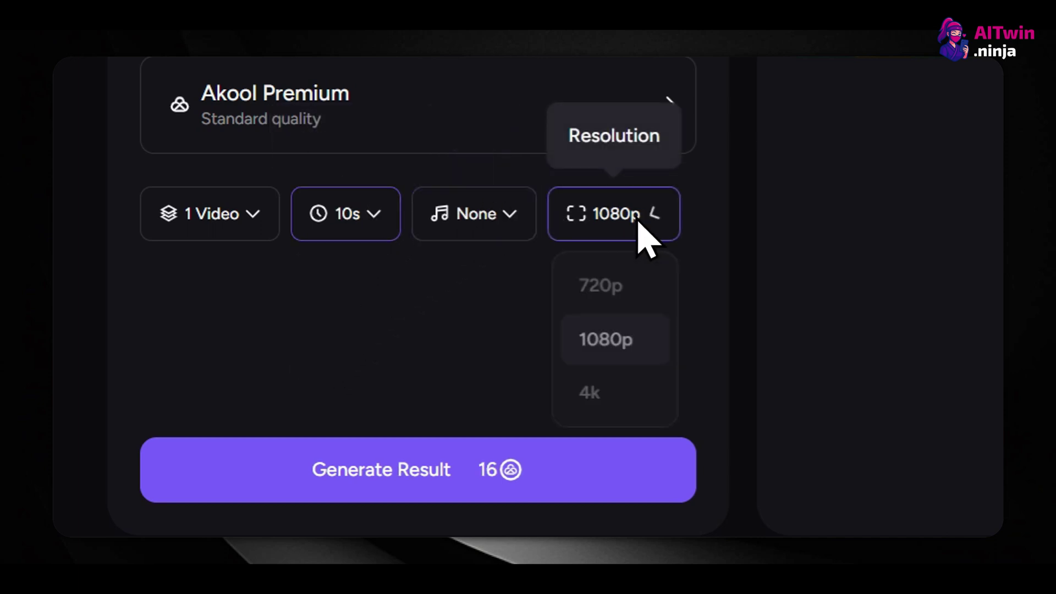
pyautogui.click(609, 345)
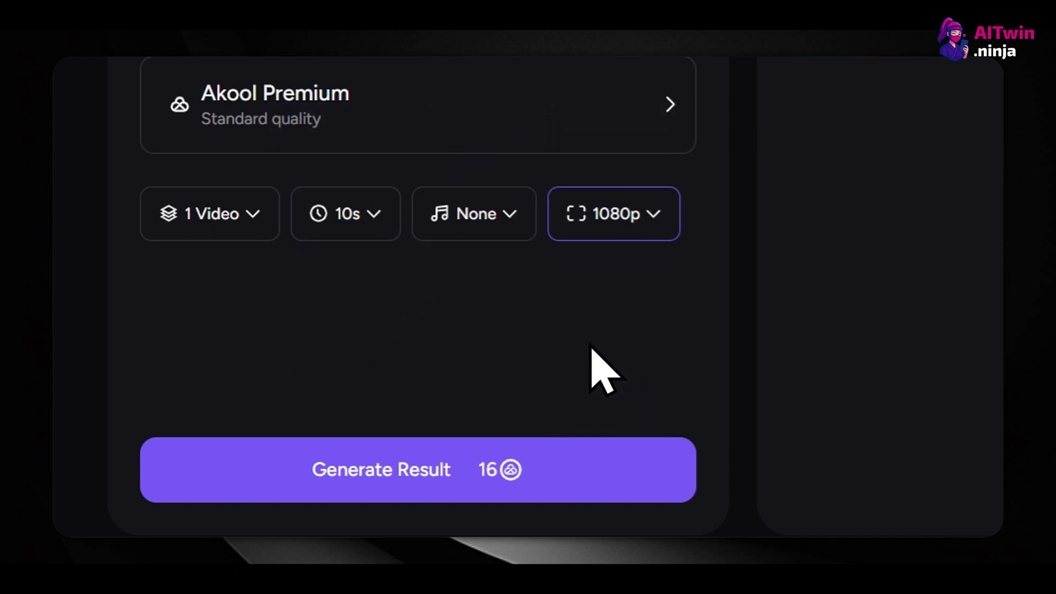
pyautogui.click(394, 483)
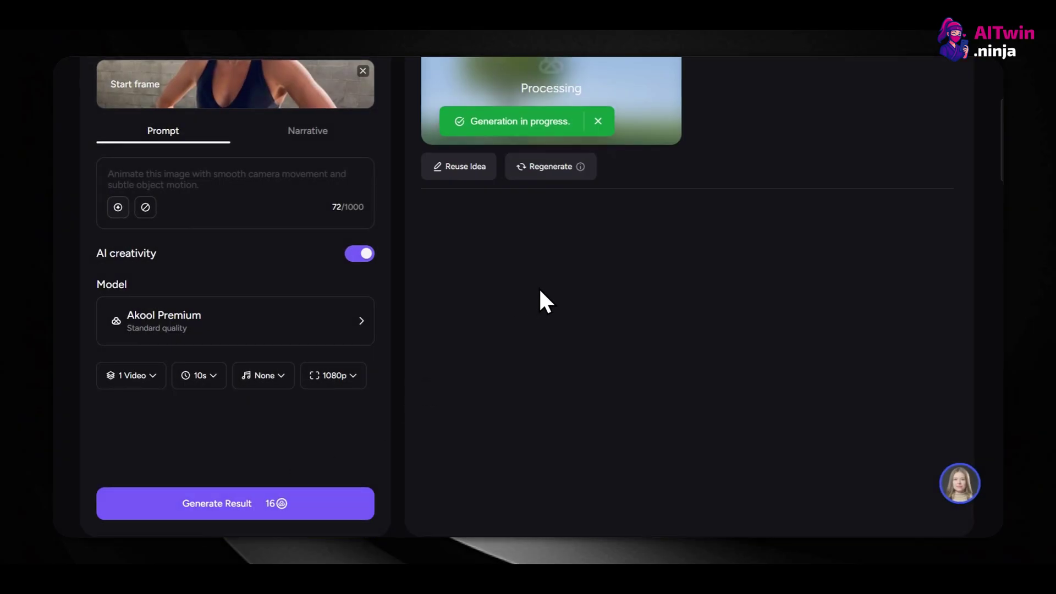
# Step: Let the 10-second gym clip finish generating, then switch to the Narrative tab
pyautogui.scroll(4, 539, 297)
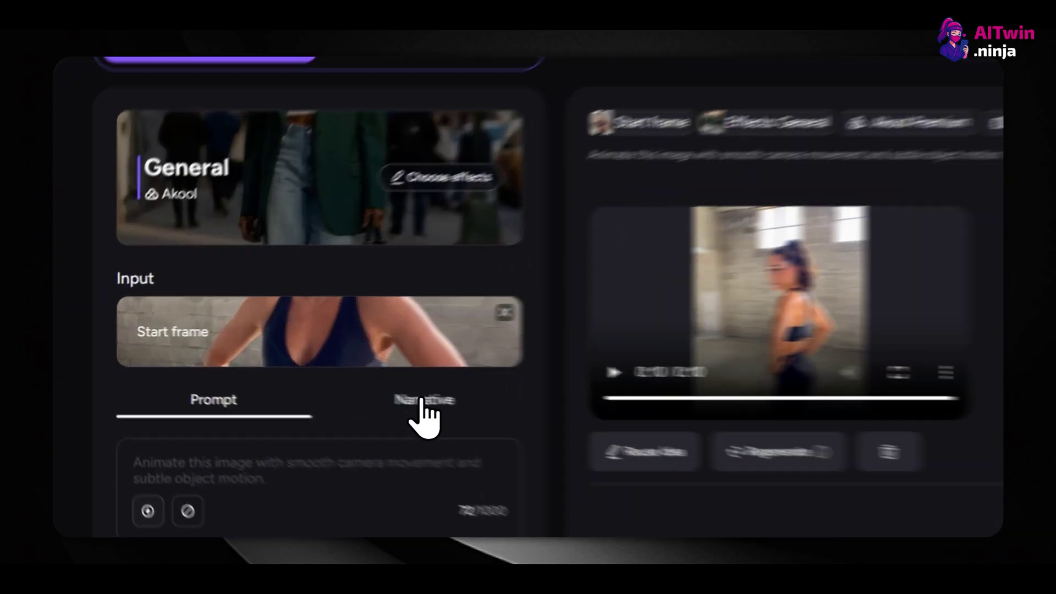
pyautogui.click(422, 402)
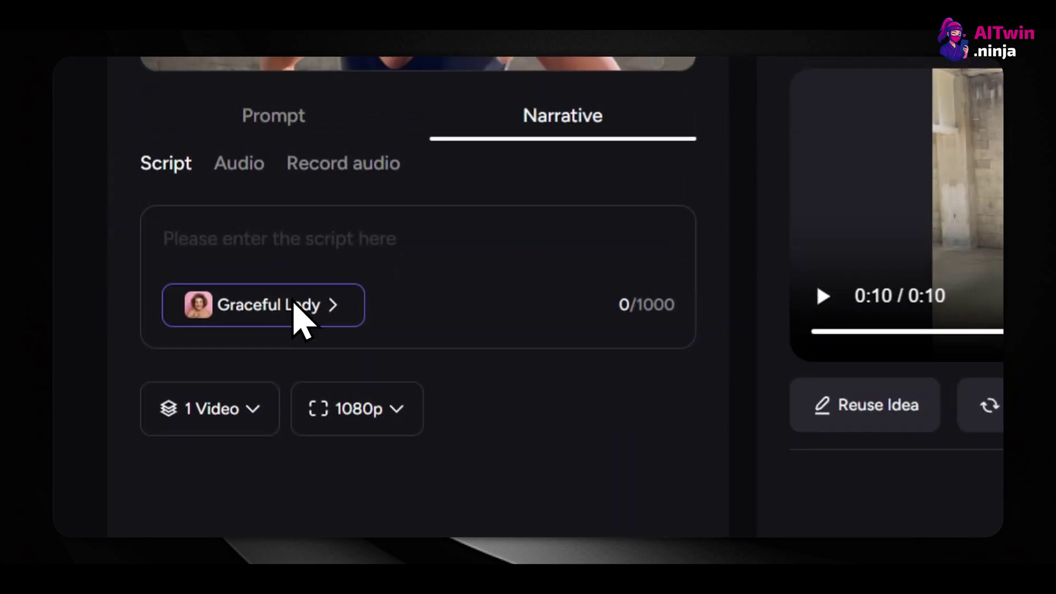
# Step: Browse the Graceful Lady narration voice choices and close the list without changing the voice
pyautogui.click(292, 395)
pyautogui.scroll(-5, 472, 275)
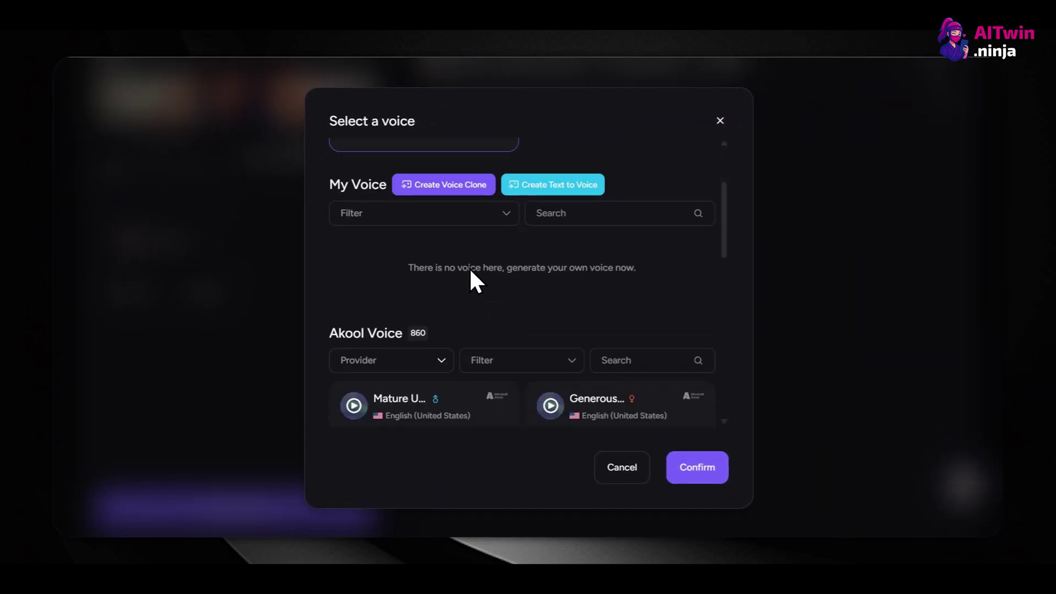
pyautogui.scroll(-2, 470, 269)
pyautogui.scroll(3, 438, 278)
pyautogui.click(266, 243)
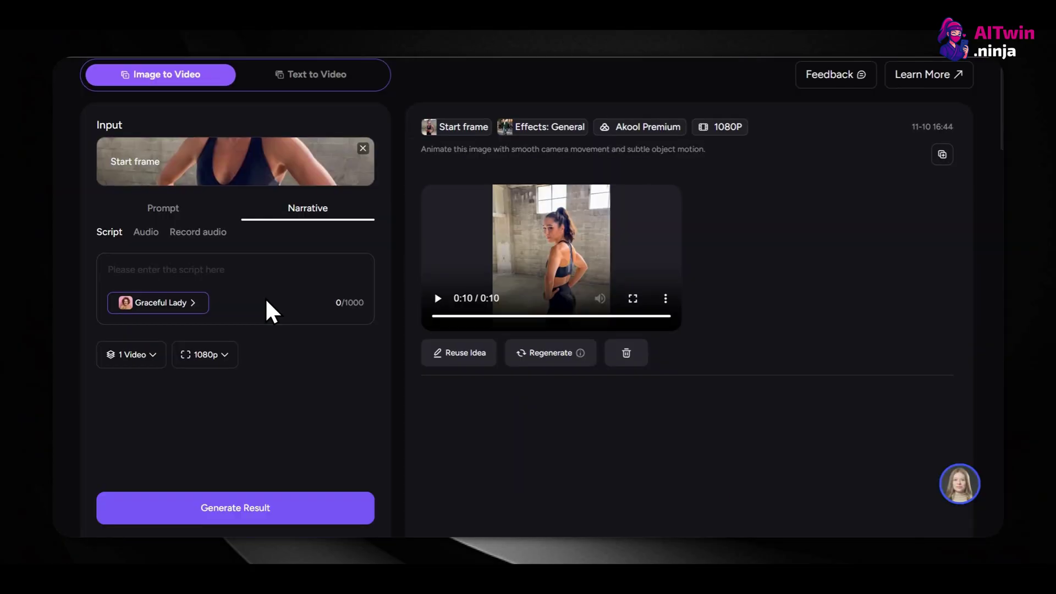
# Step: View the Record audio narration option, then scroll past the AI Influencer Creation Guide promo
pyautogui.scroll(-1, 211, 291)
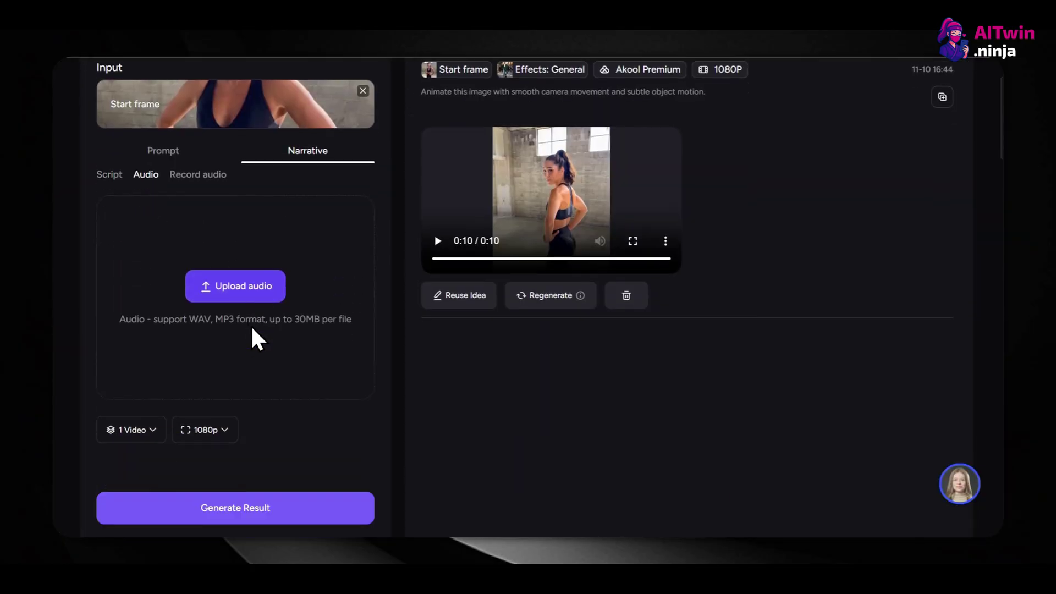
pyautogui.scroll(1, 236, 308)
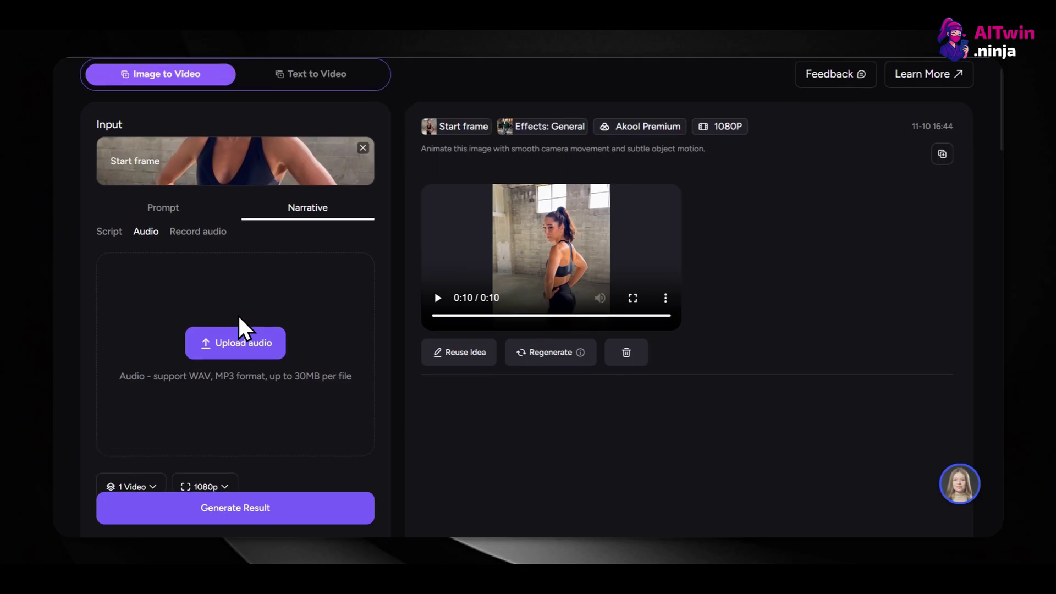
pyautogui.click(203, 230)
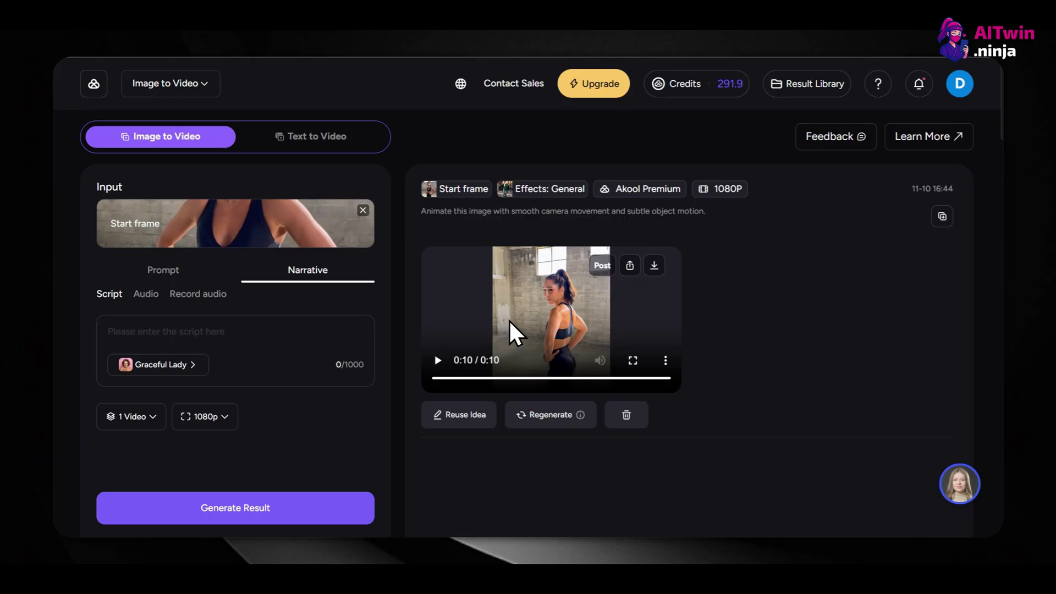
pyautogui.scroll(-8, 517, 330)
pyautogui.scroll(-3, 517, 331)
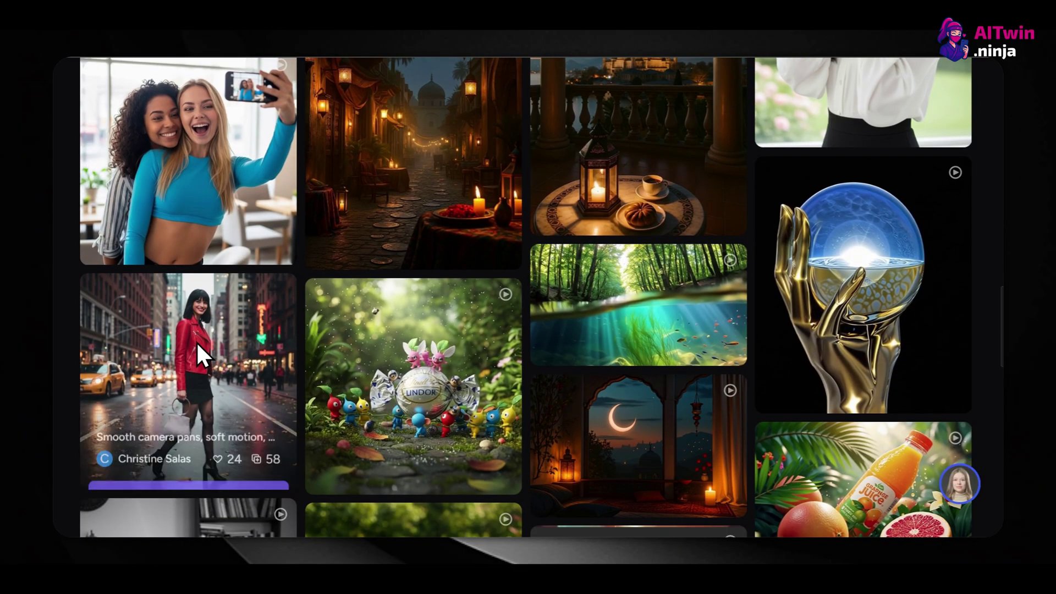
pyautogui.click(196, 341)
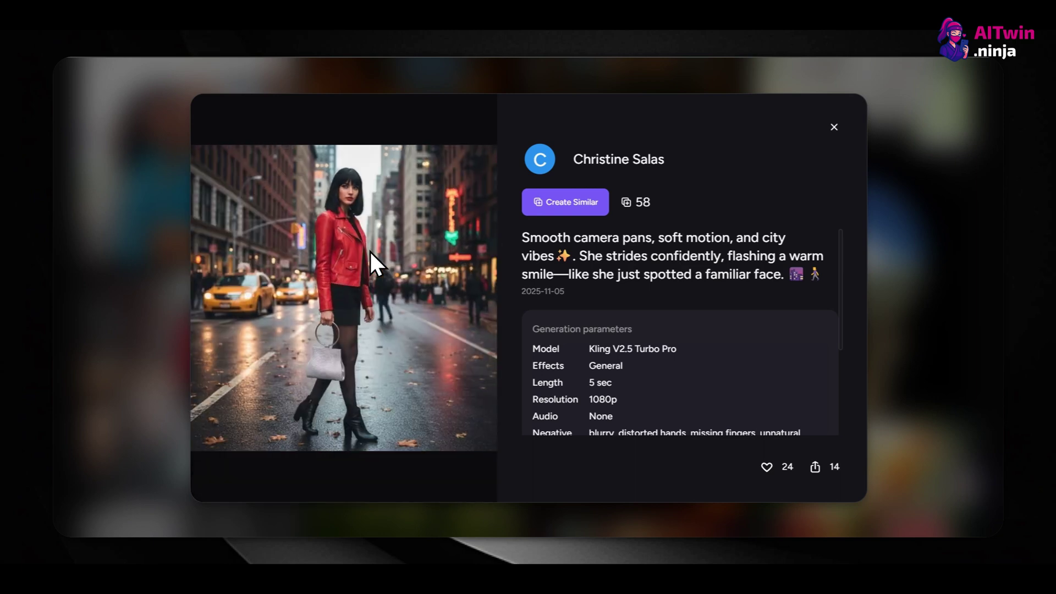
pyautogui.click(833, 127)
pyautogui.scroll(-1, 577, 242)
pyautogui.scroll(-4, 543, 258)
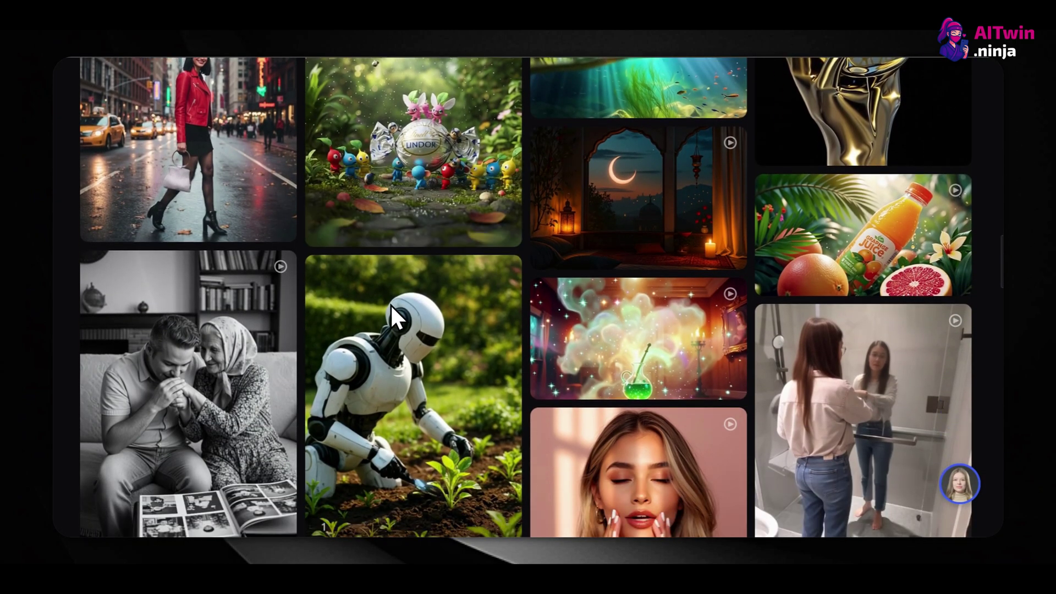
pyautogui.scroll(-1, 385, 304)
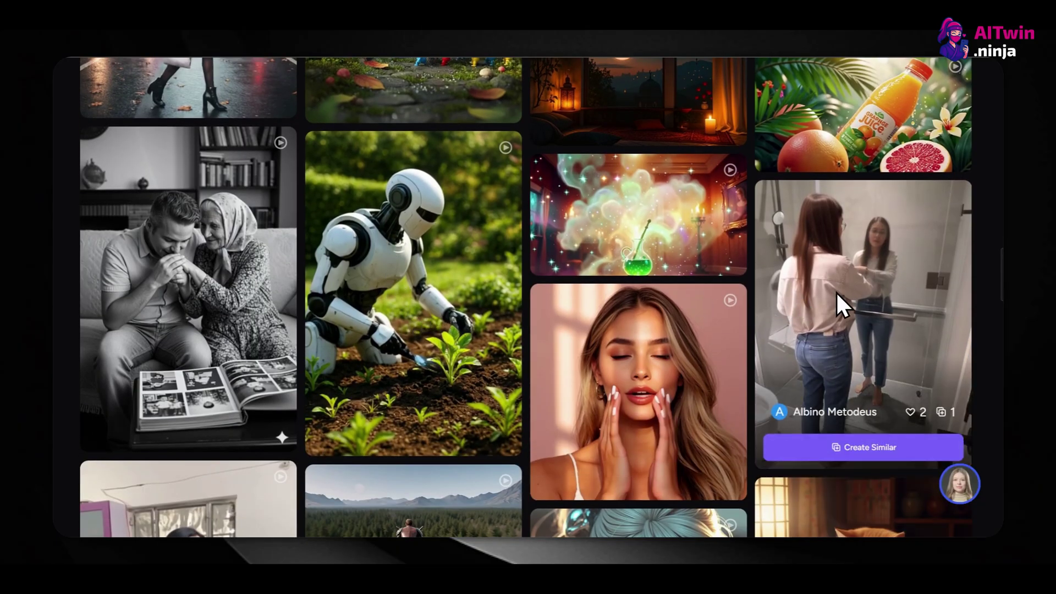
pyautogui.scroll(-2, 836, 292)
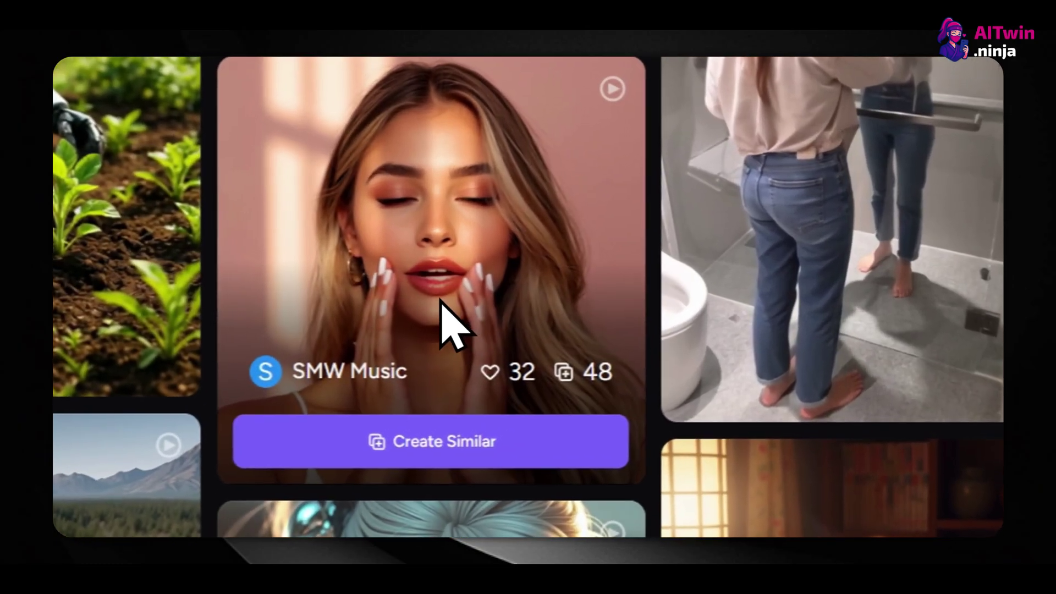
pyautogui.scroll(-3, 436, 307)
pyautogui.scroll(-5, 711, 309)
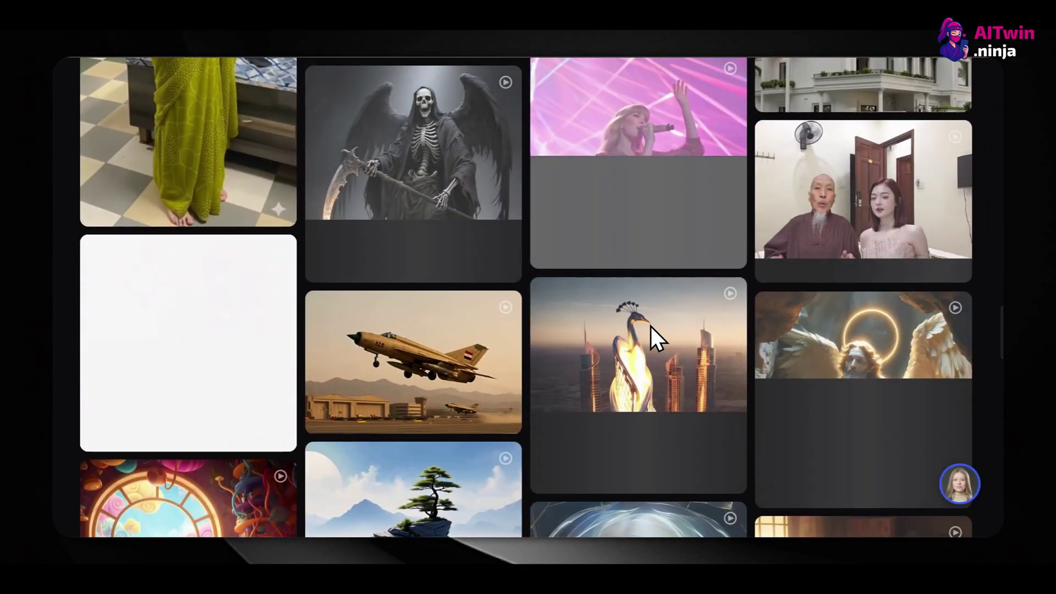
pyautogui.scroll(-3, 368, 352)
pyautogui.scroll(-3, 402, 386)
pyautogui.scroll(2, 407, 389)
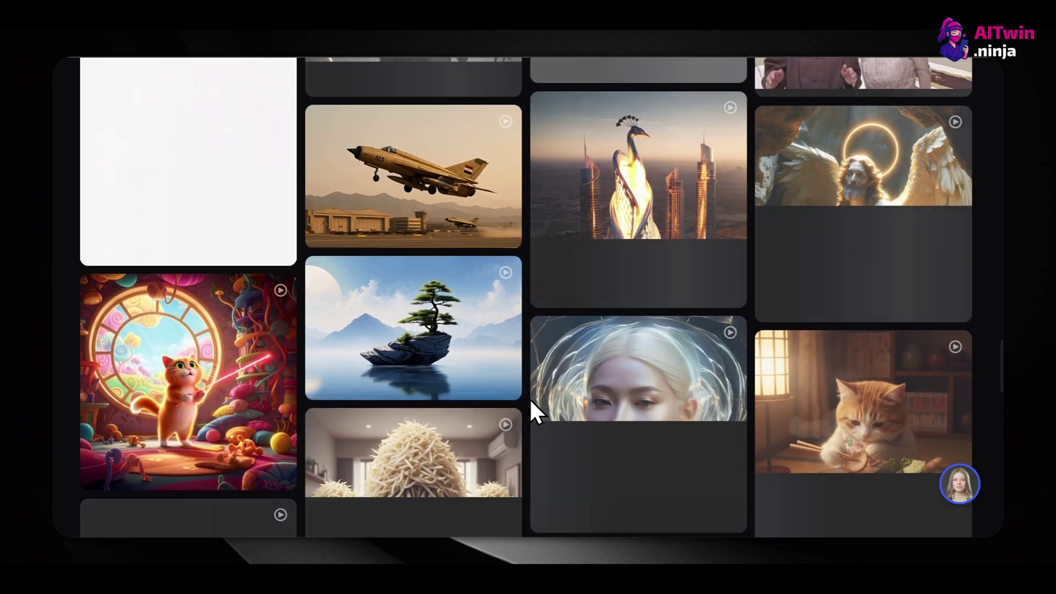
pyautogui.scroll(-8, 531, 407)
pyautogui.scroll(-3, 478, 409)
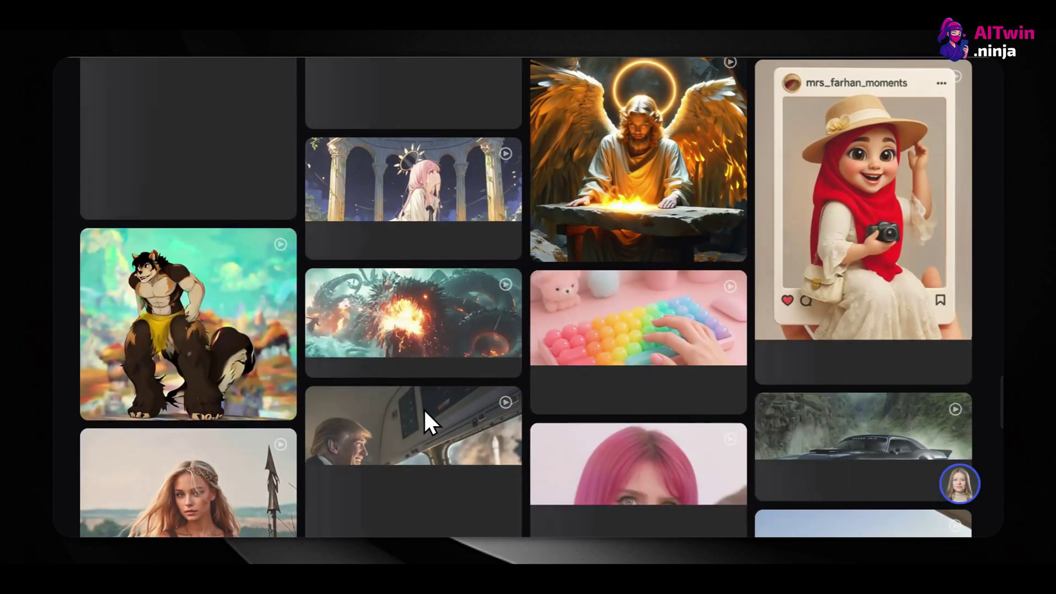